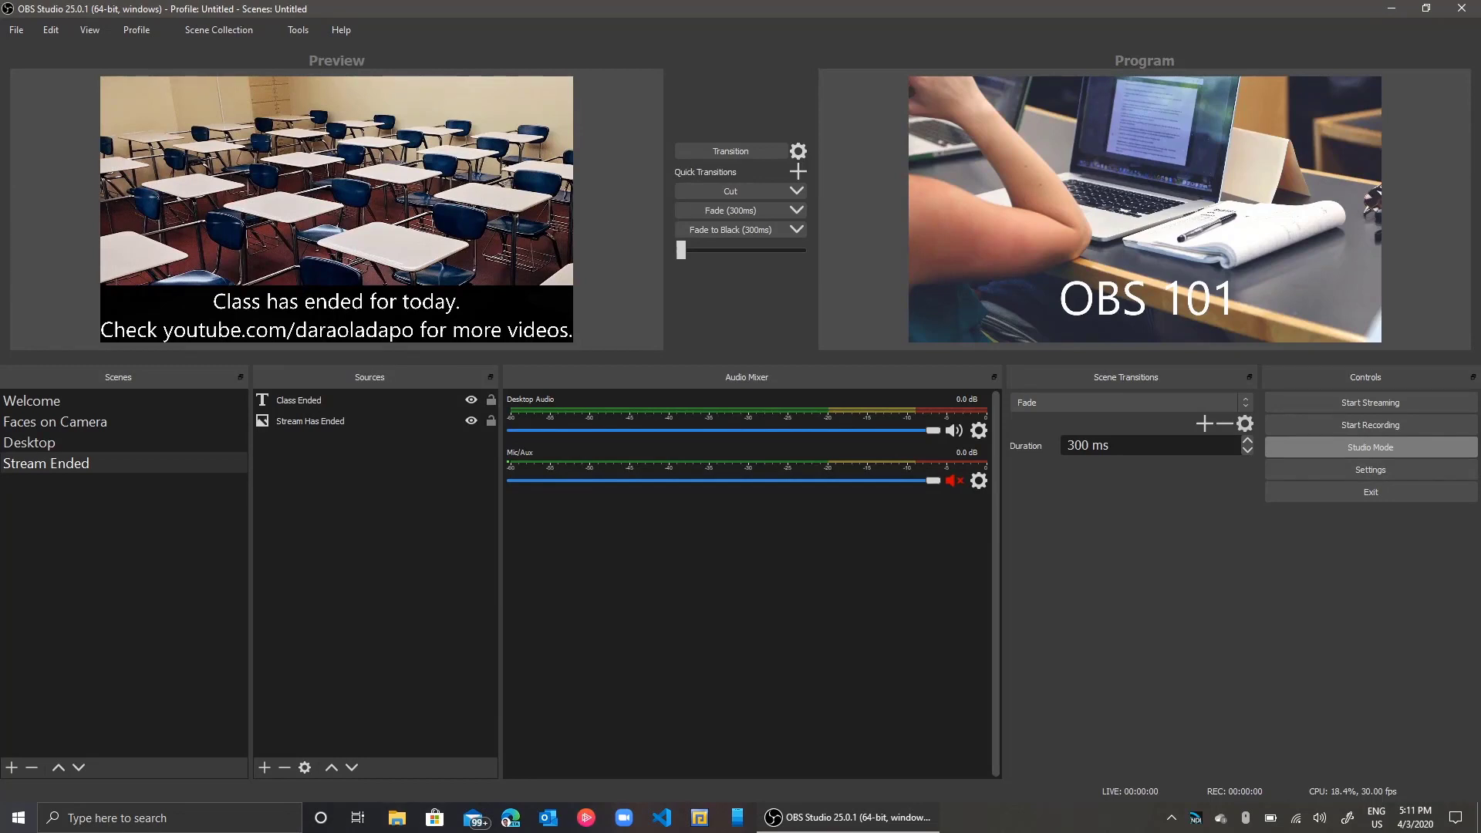
Preview the Welcome, Faces on Camera and Desktop scenes in turn, ending with Welcome in the preview
{"action": "left_click", "coordinate": [124, 401]}
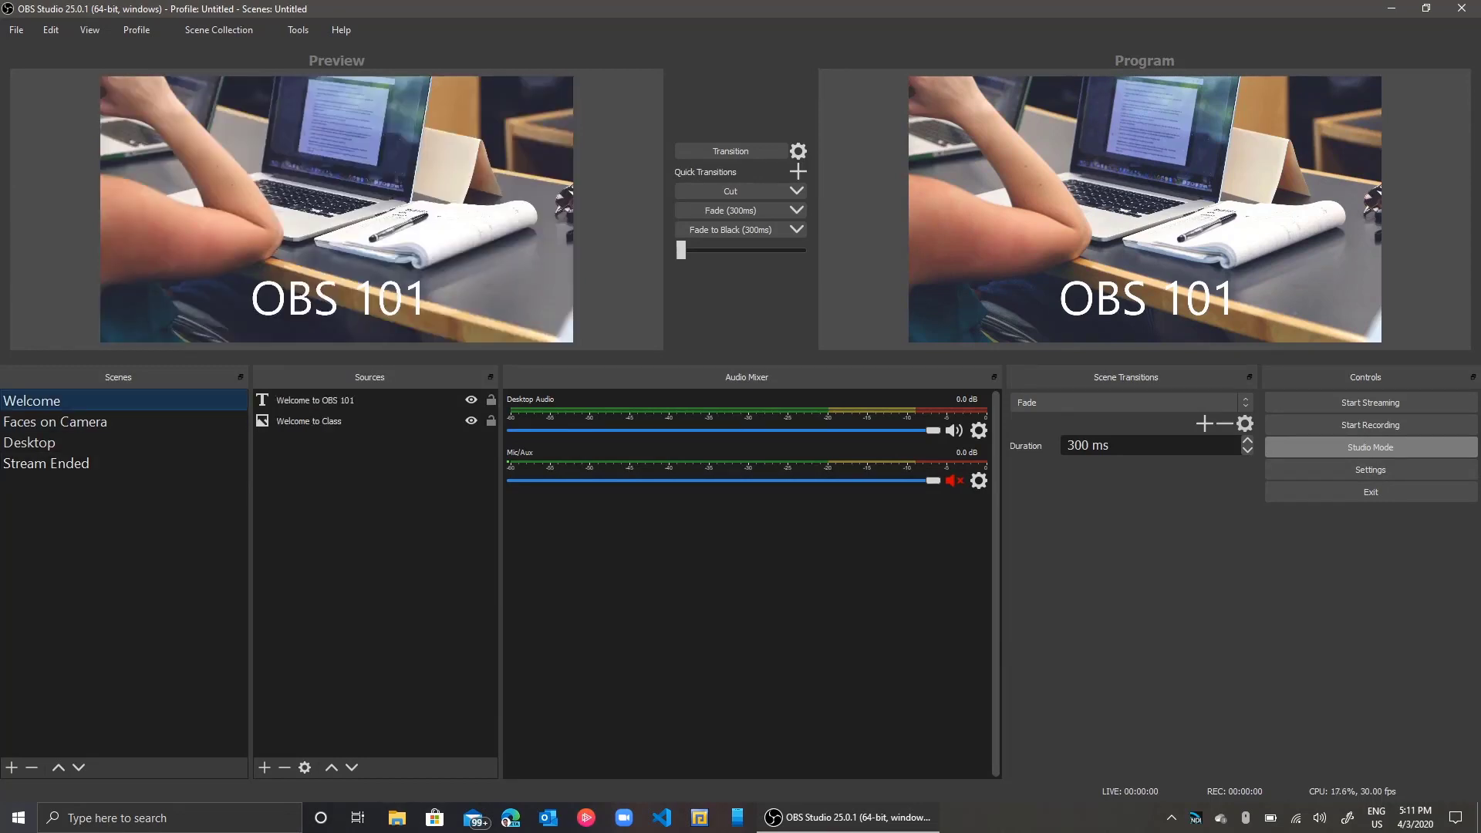
{"action": "left_click", "coordinate": [54, 421]}
{"action": "left_click", "coordinate": [38, 442]}
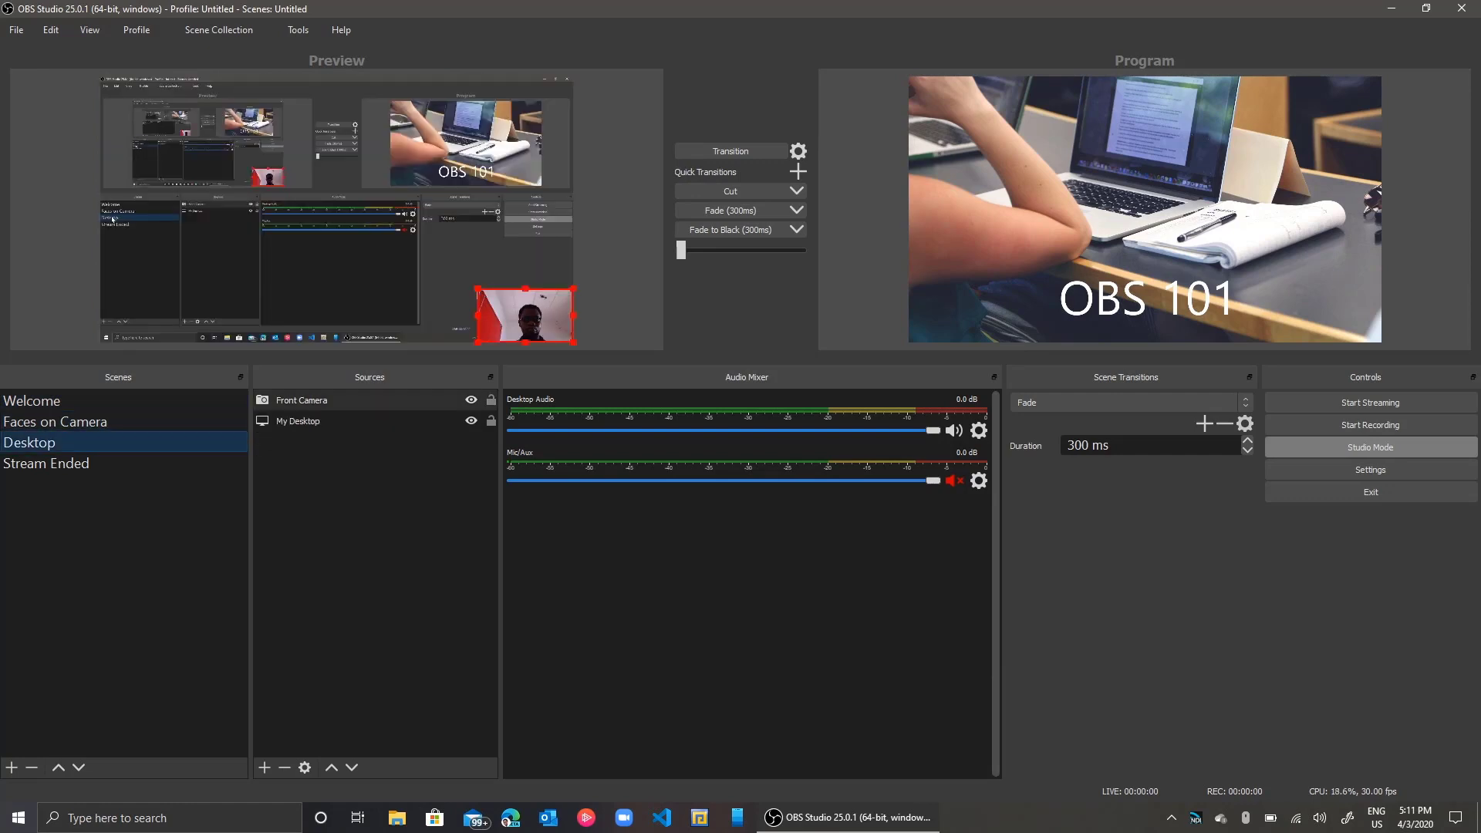
{"action": "left_click", "coordinate": [37, 404]}
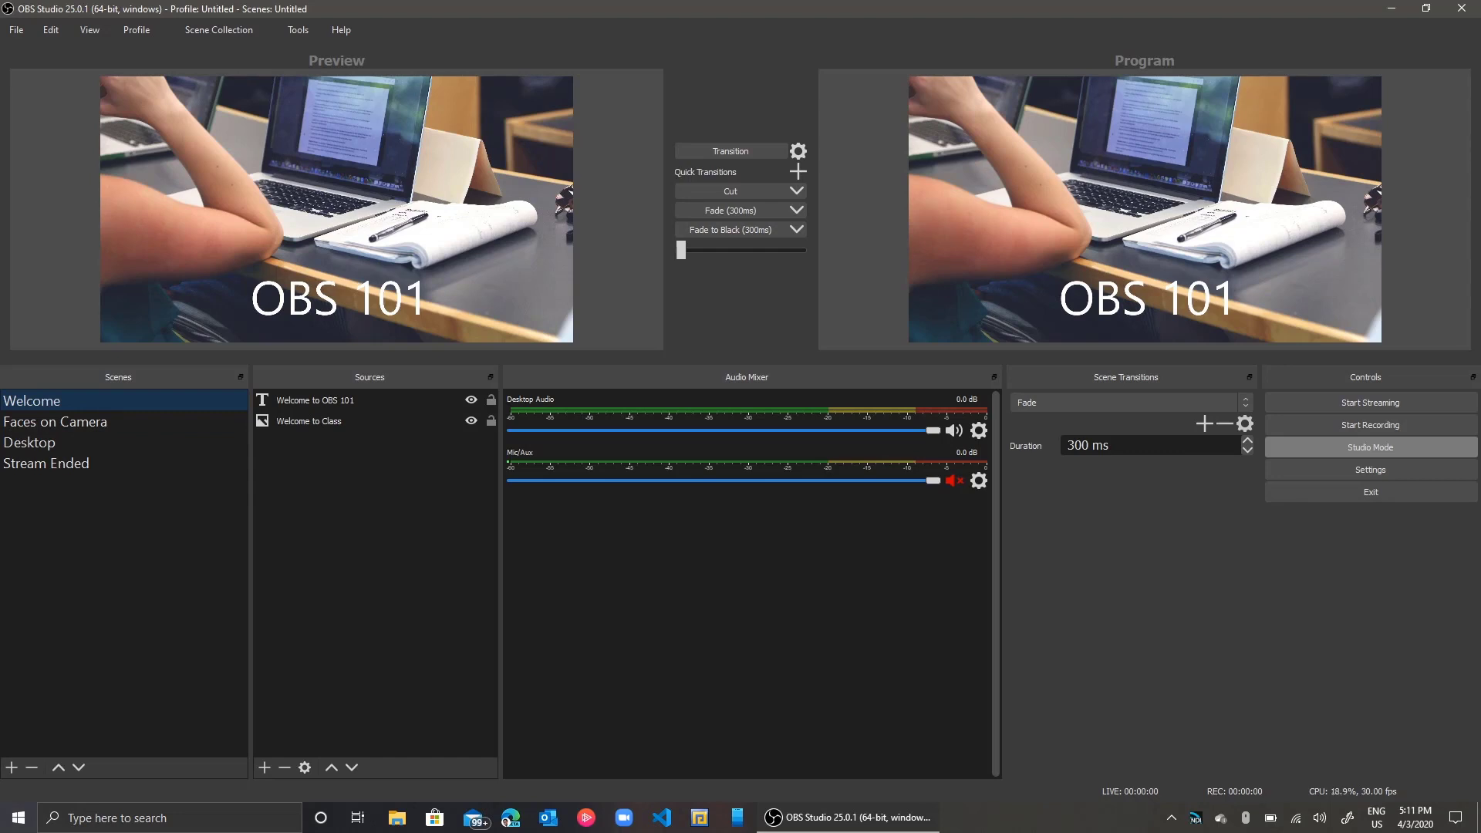
Open the stream settings and choose Twitch as the streaming service
{"action": "left_click", "coordinate": [1369, 469]}
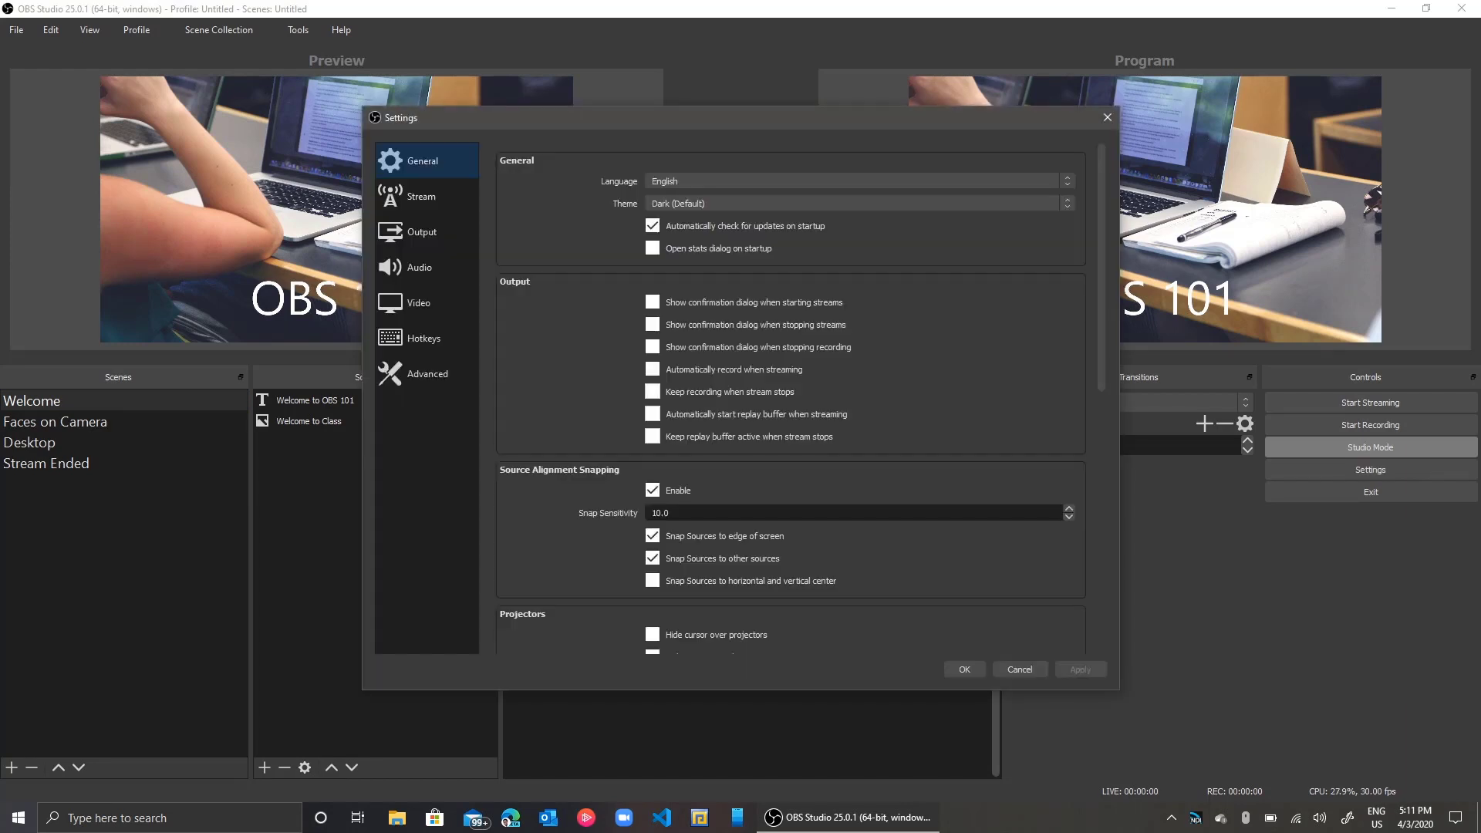
{"action": "left_click", "coordinate": [426, 196]}
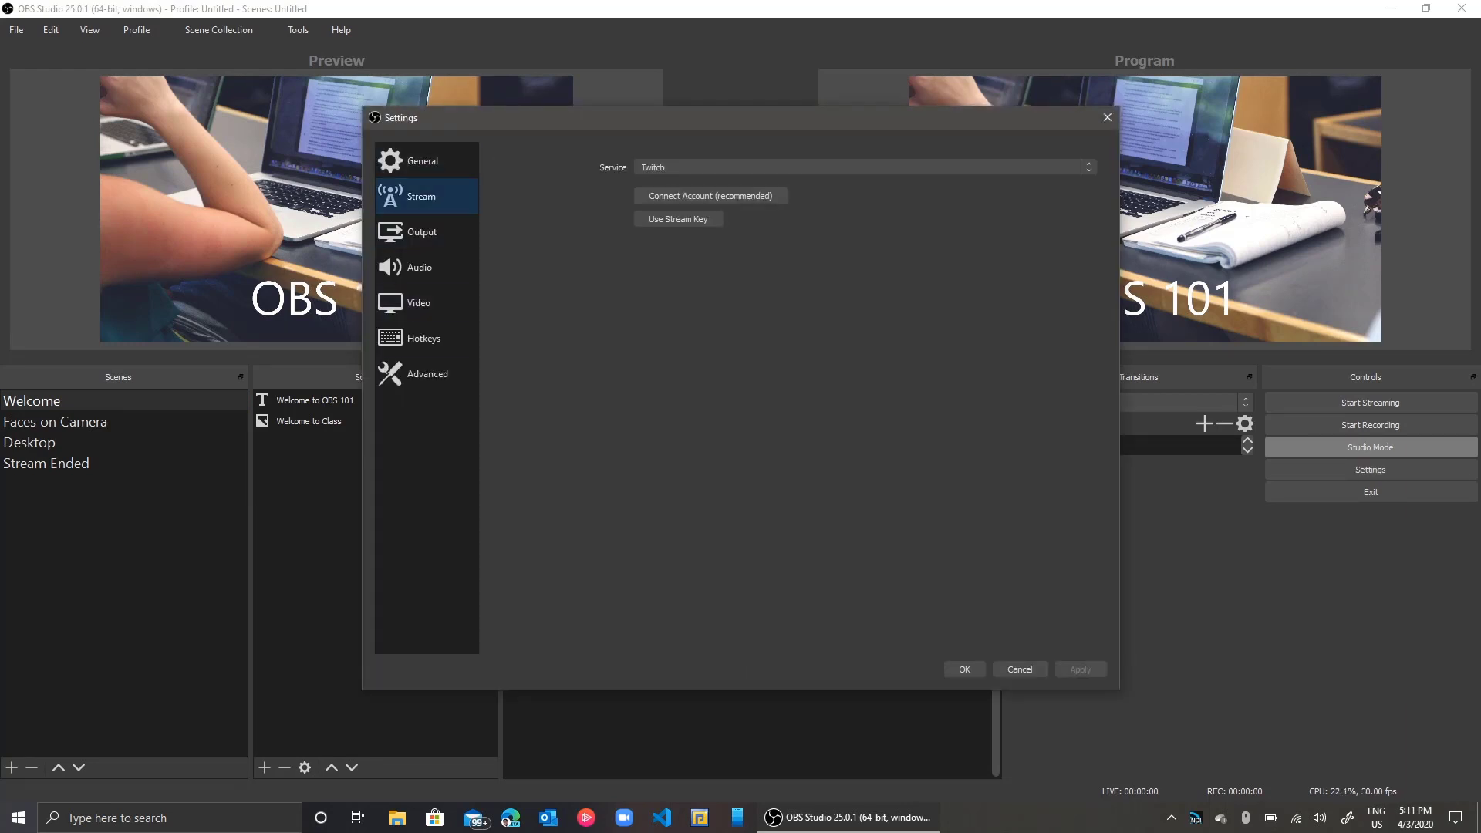
{"action": "left_click", "coordinate": [860, 166]}
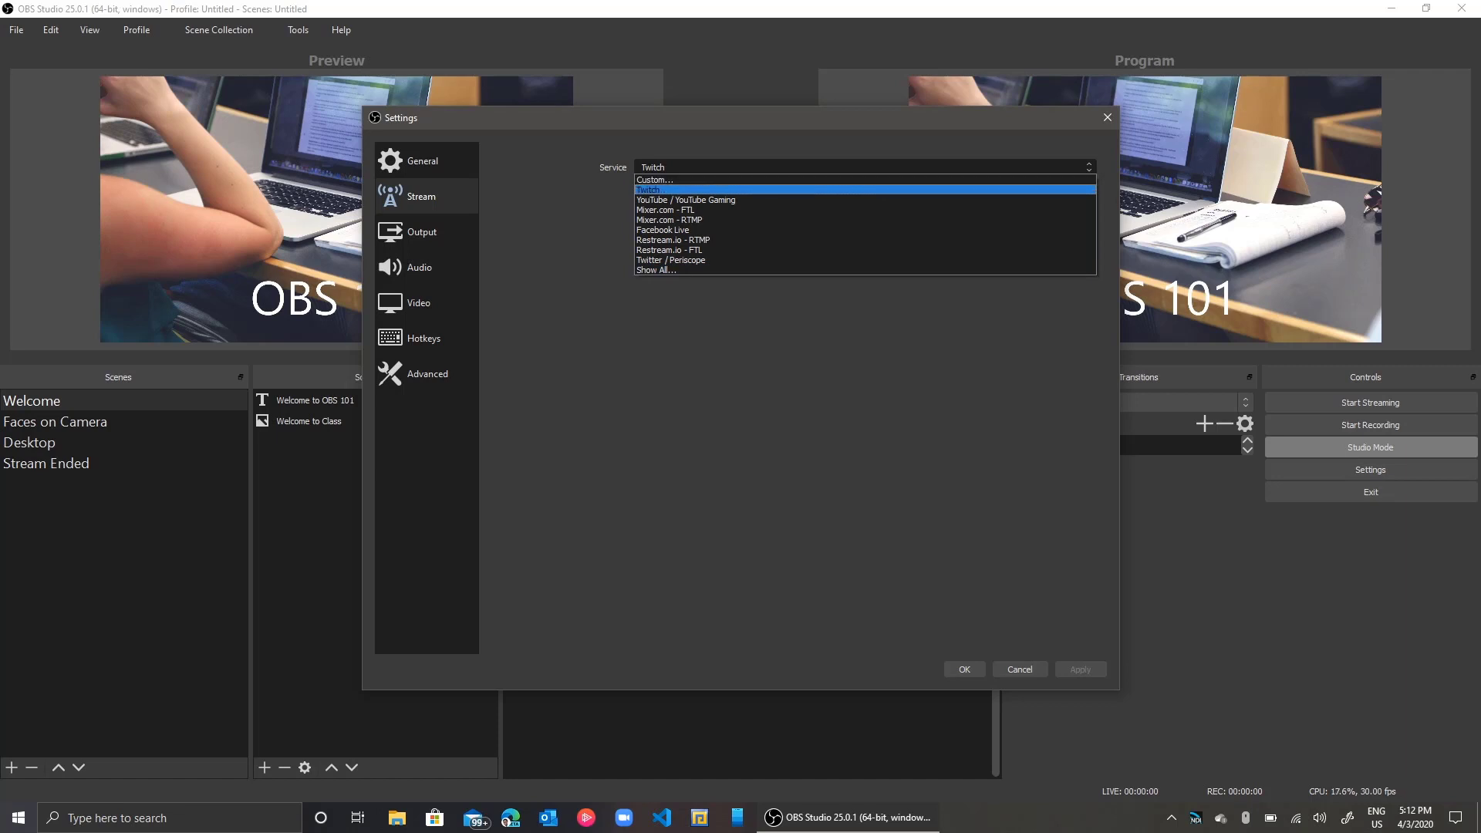
{"action": "key", "text": "Return"}
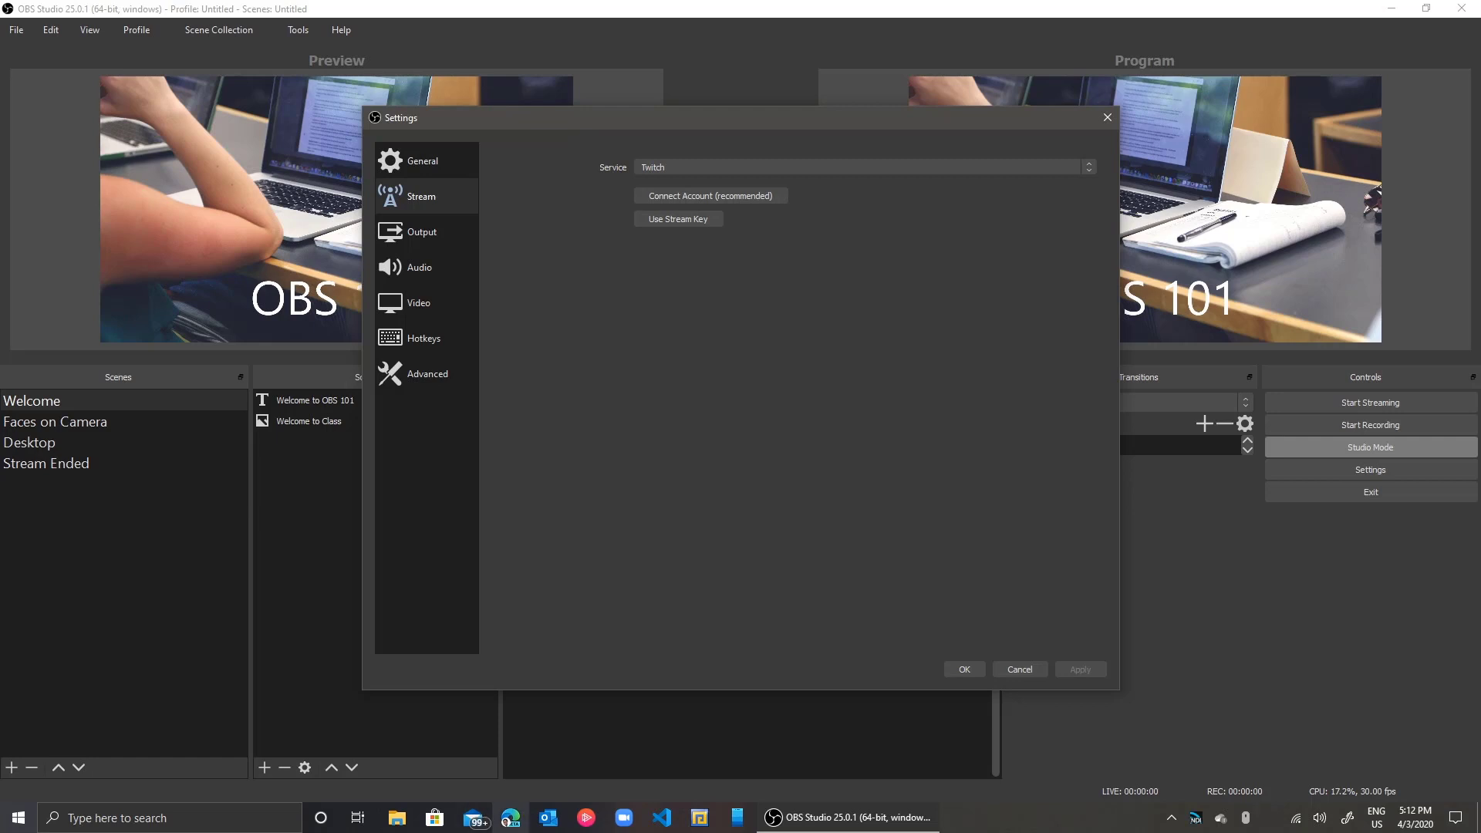
Switch to the Edge browser and open twitch.tv
{"action": "left_click", "coordinate": [511, 817]}
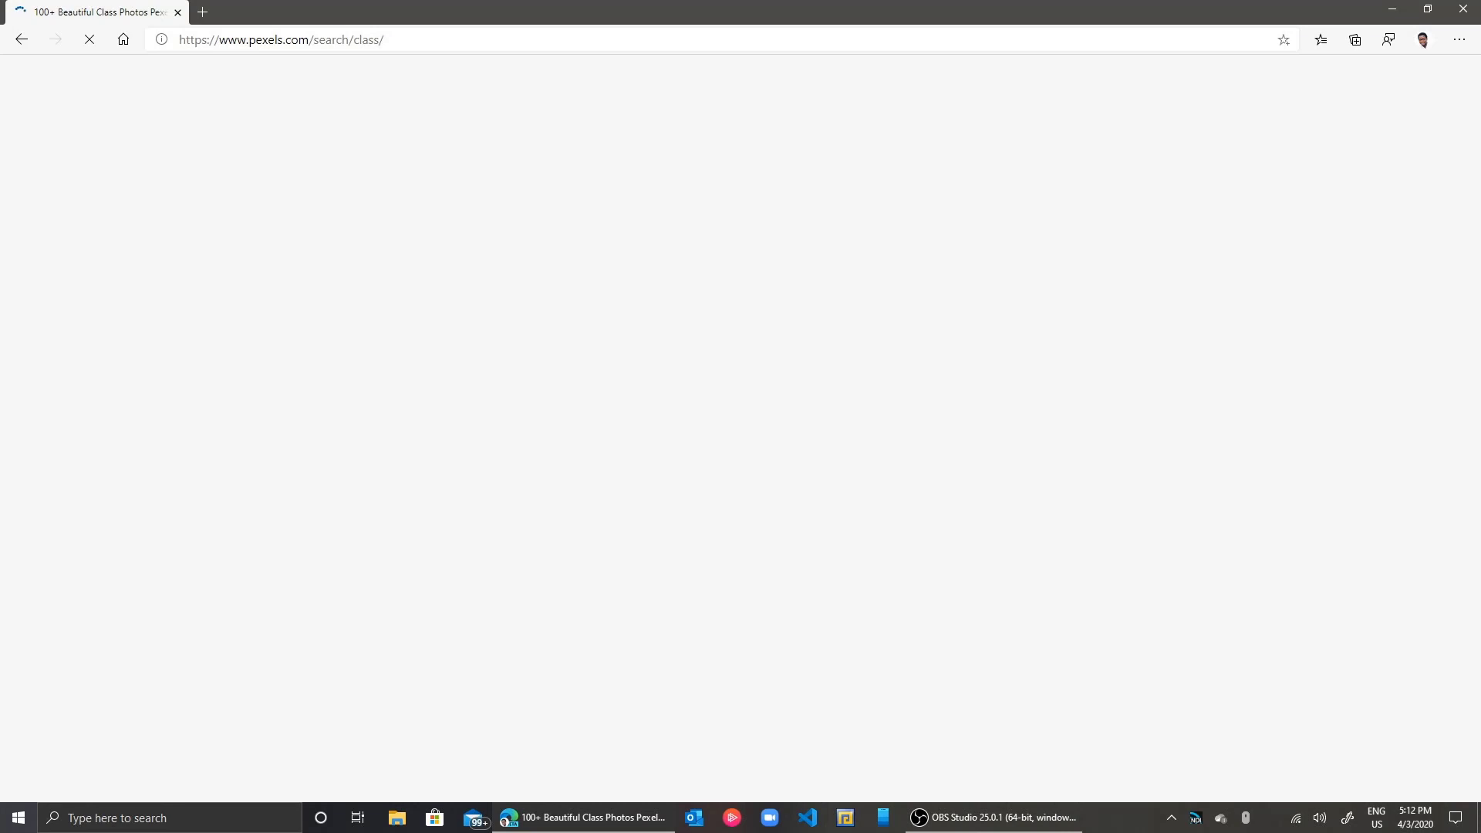
{"action": "left_click", "coordinate": [281, 39]}
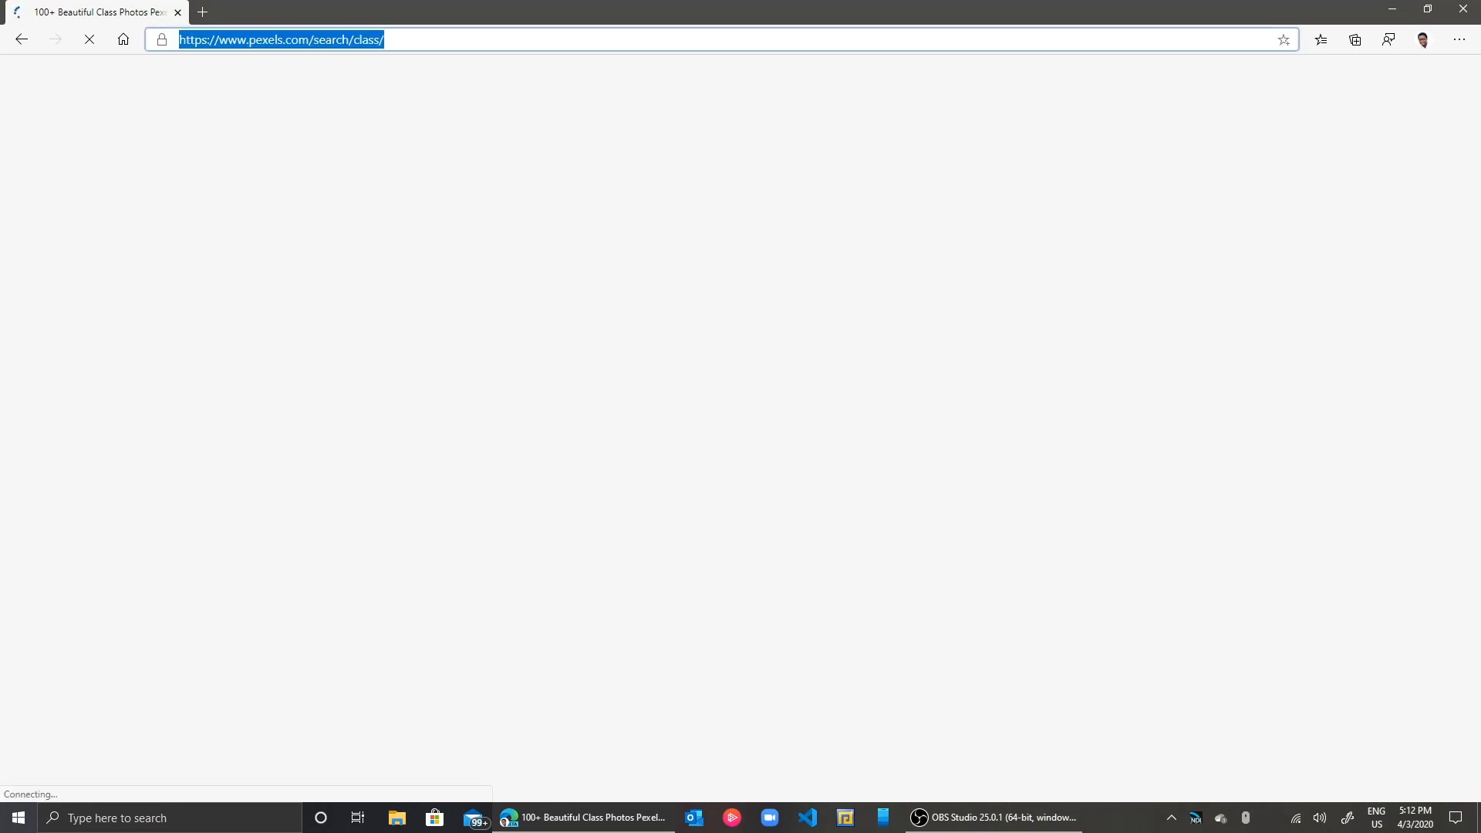
{"action": "type", "text": "twitch"}
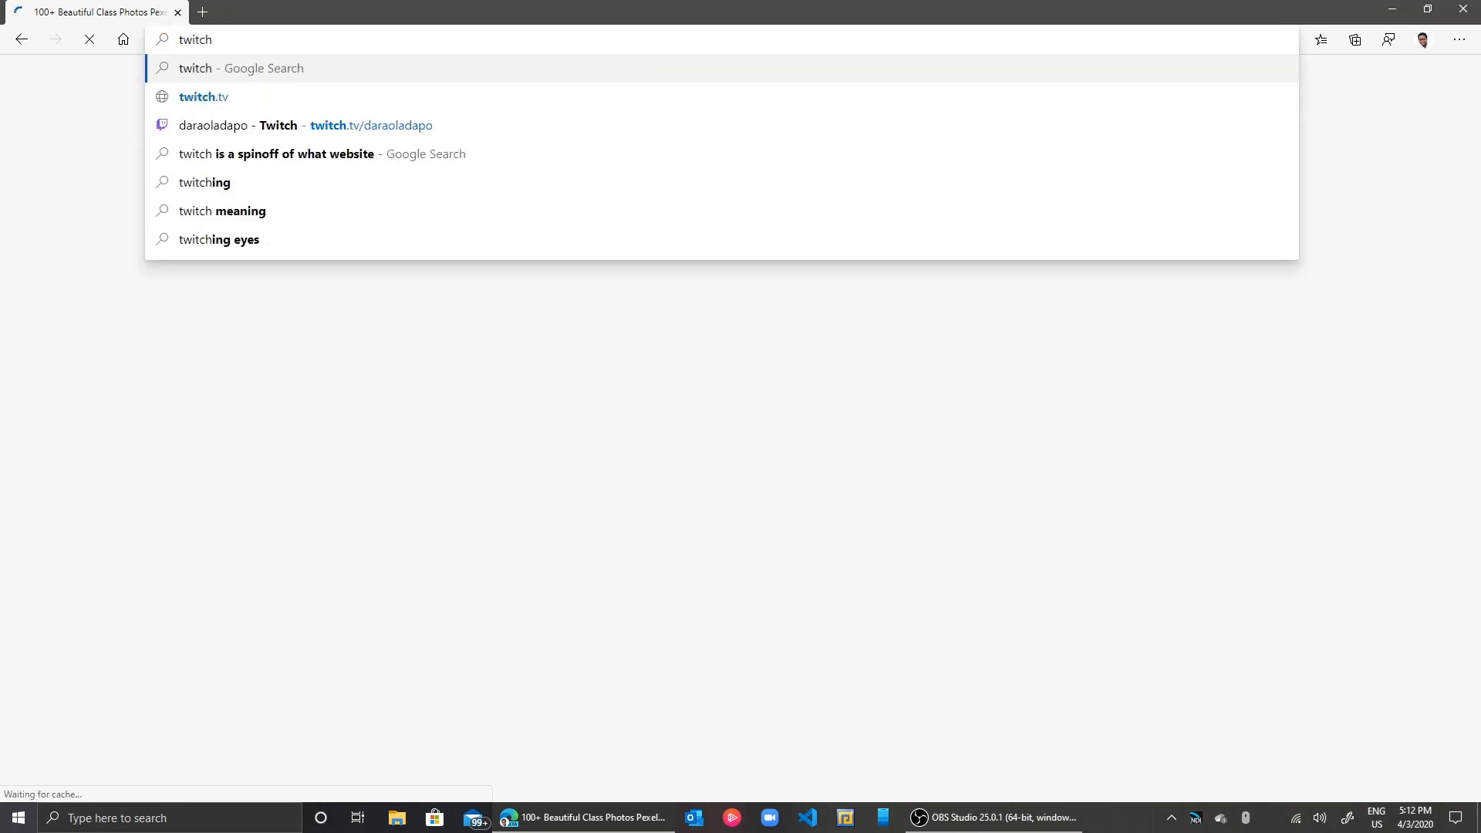
{"action": "type", "text": ".tv"}
{"action": "key", "text": "Return"}
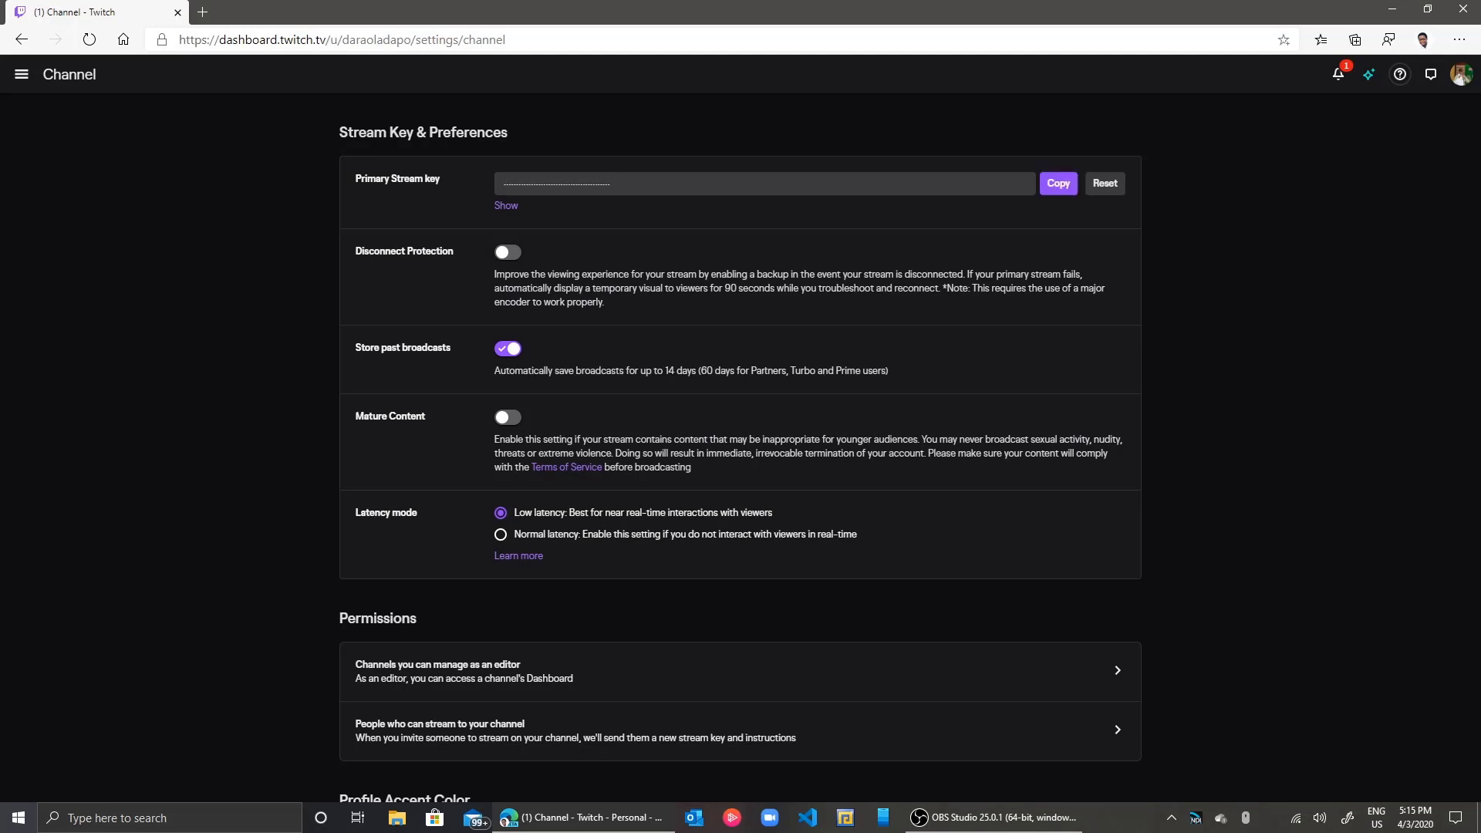
Switch back to OBS, paste the Twitch stream key into the stream settings, save them and start streaming
{"action": "key", "text": "alt+Tab"}
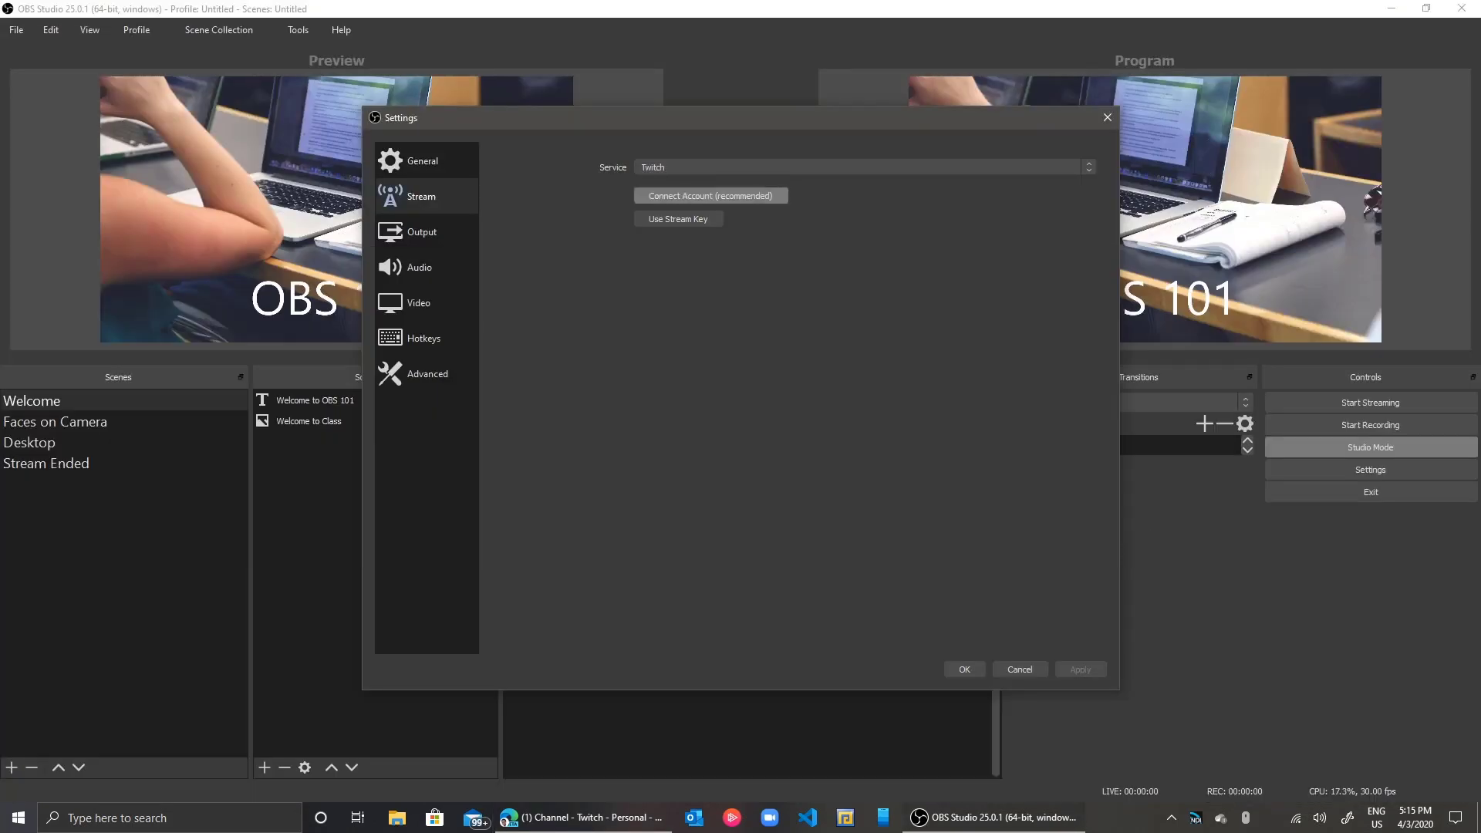
{"action": "left_click", "coordinate": [678, 219]}
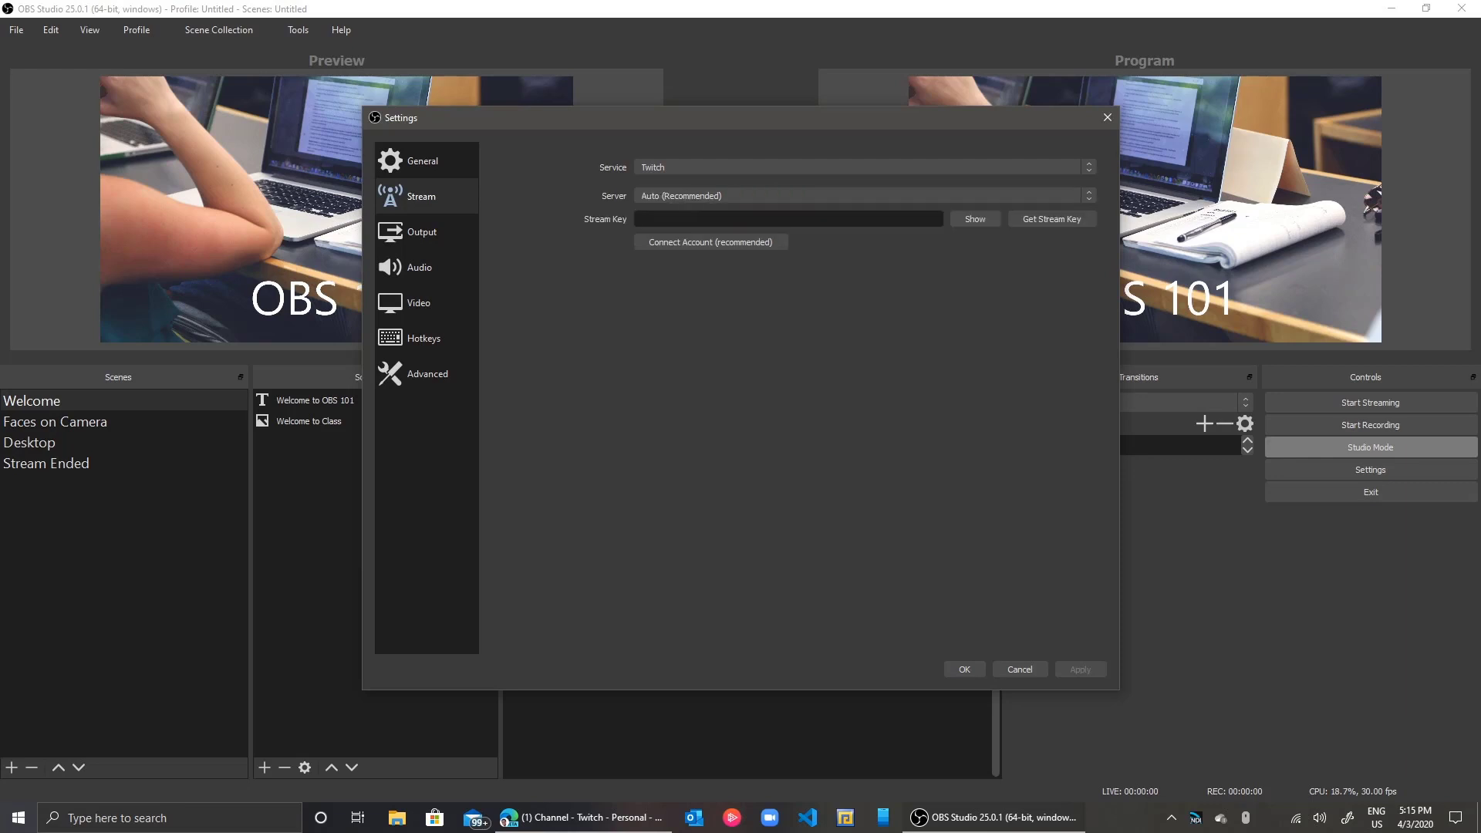
{"action": "right_click", "coordinate": [692, 222]}
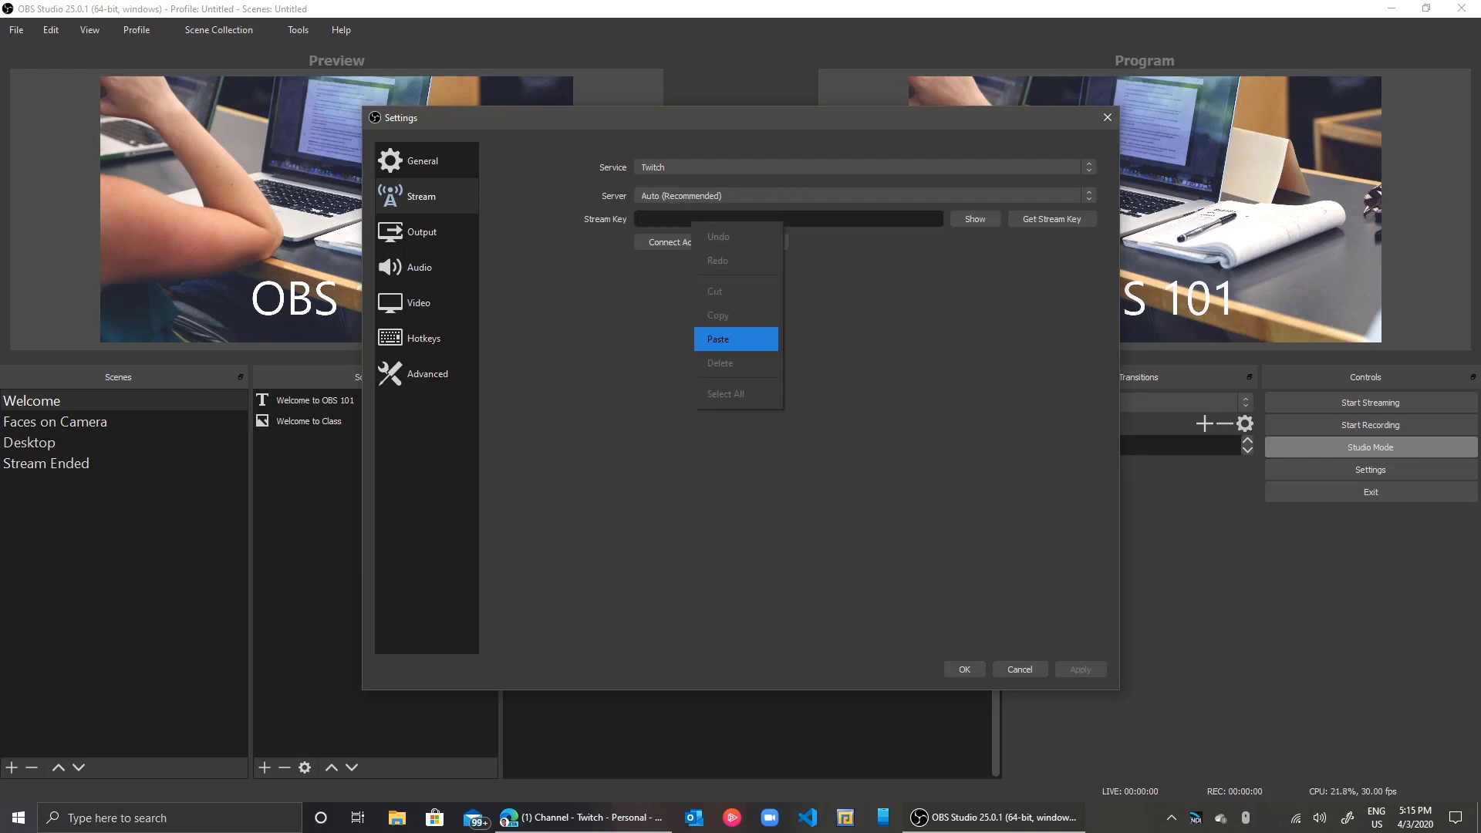
{"action": "left_click", "coordinate": [733, 338]}
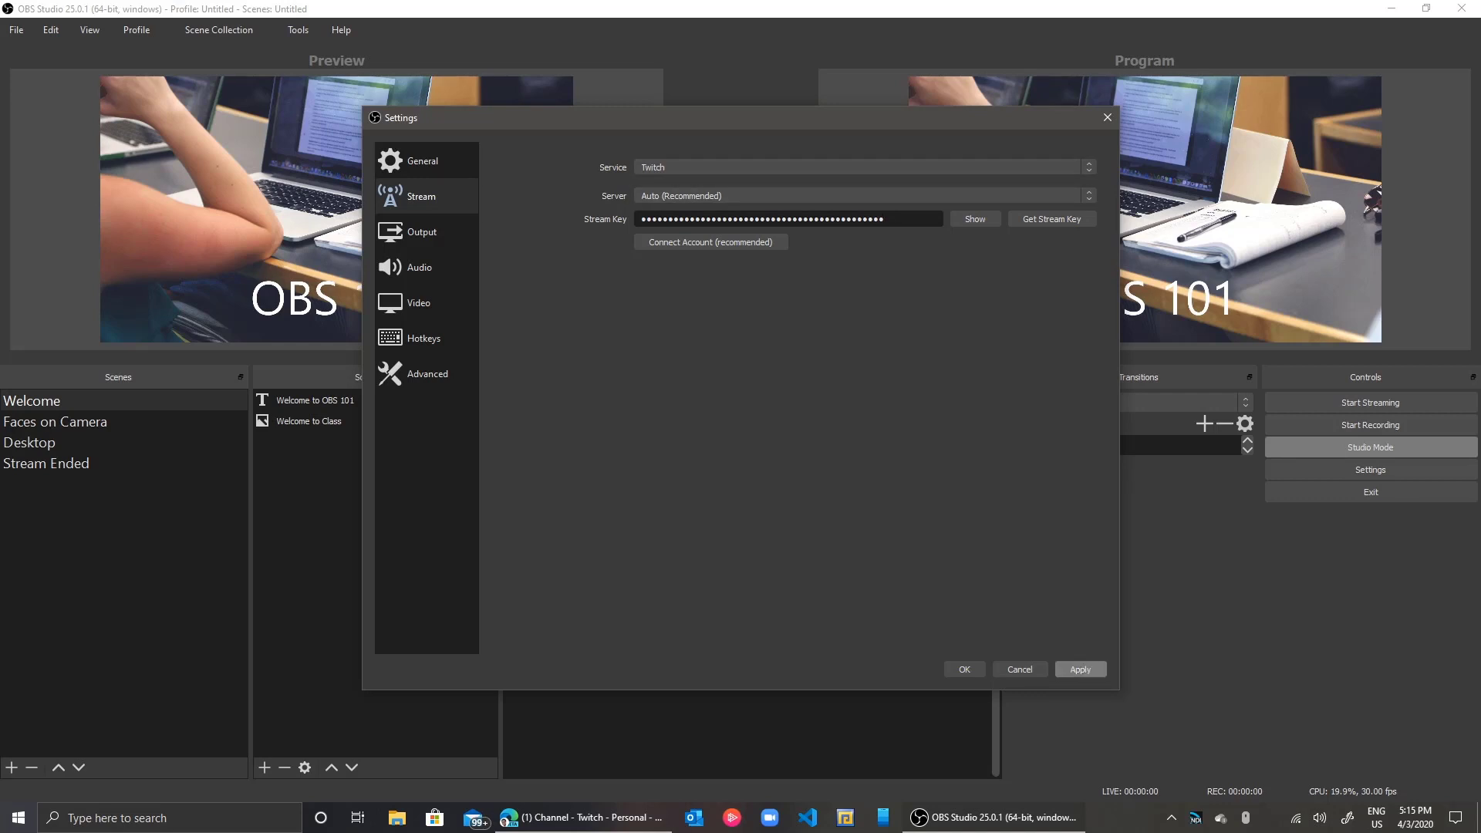
{"action": "left_click", "coordinate": [1080, 669]}
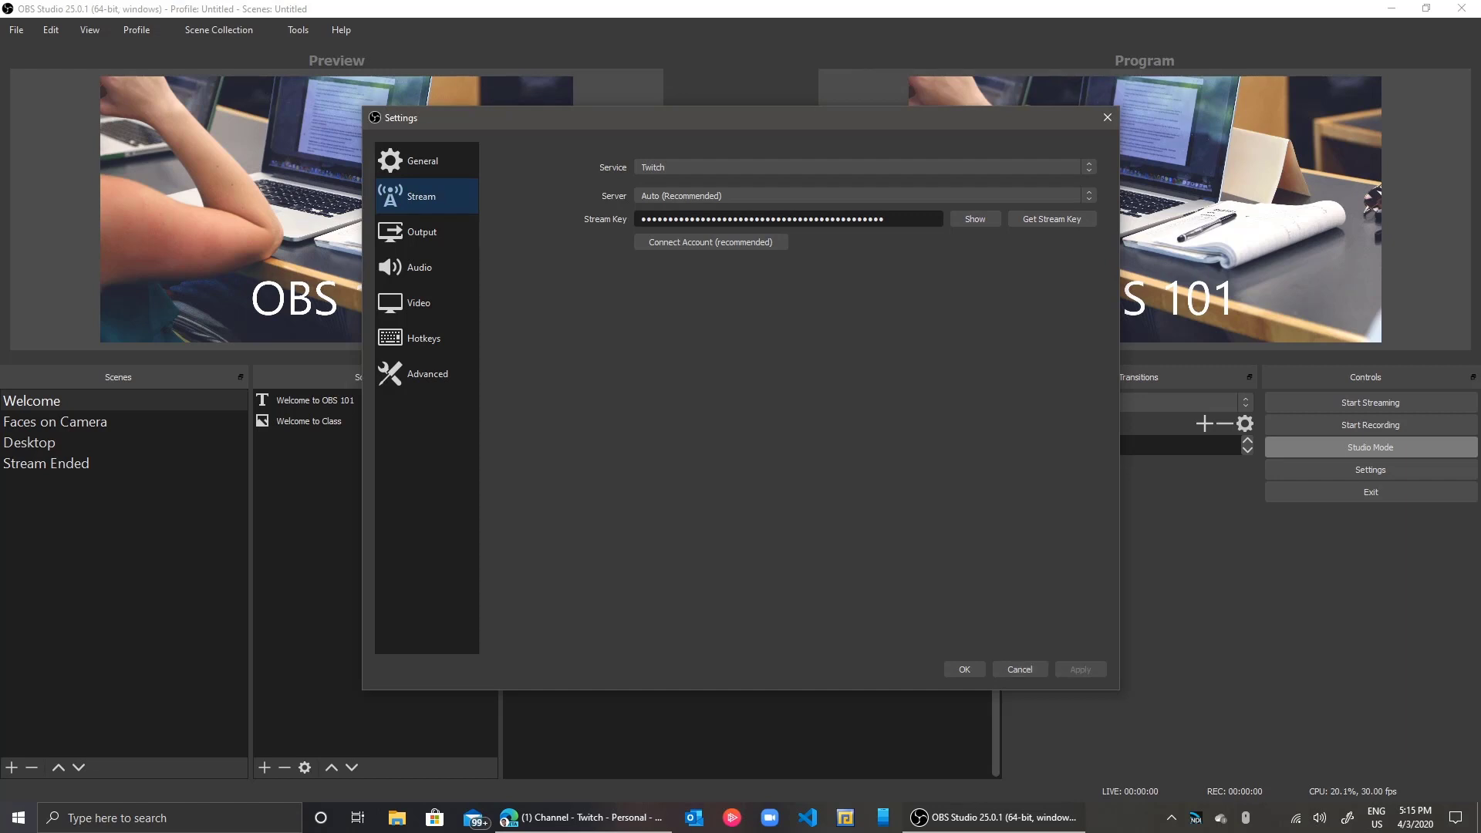
{"action": "left_click", "coordinate": [965, 669]}
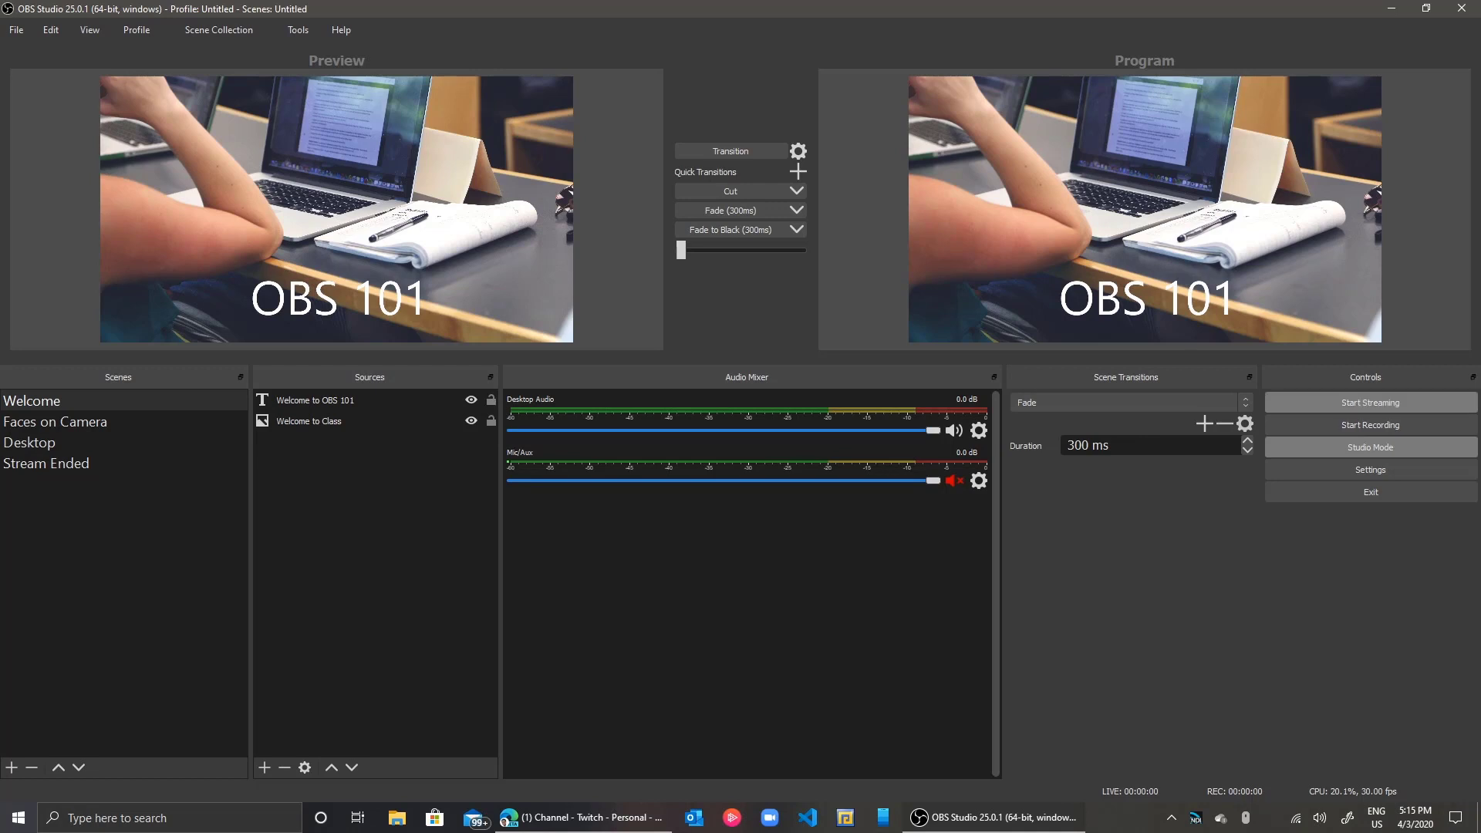
{"action": "left_click", "coordinate": [1369, 402]}
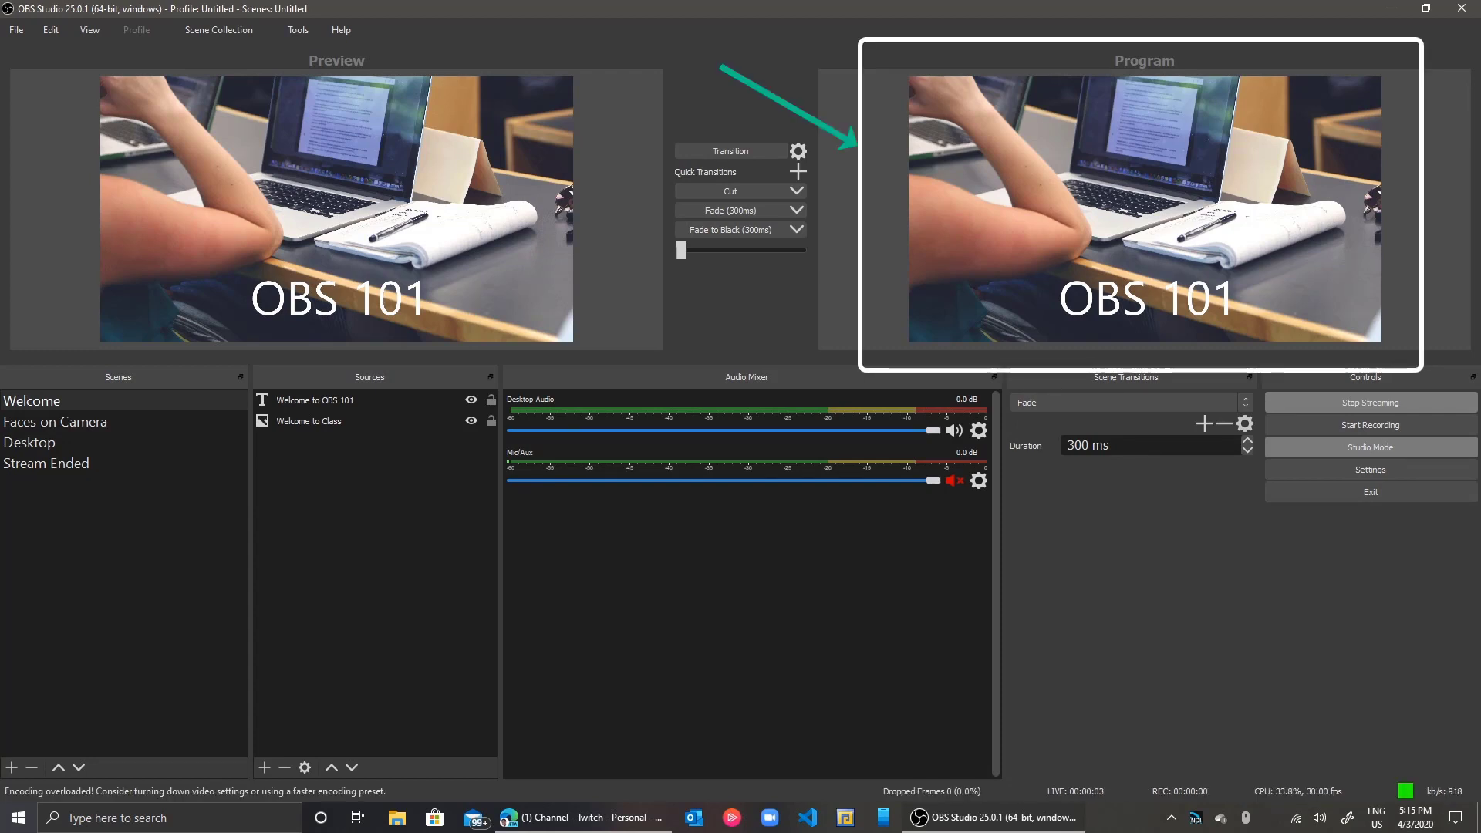
Open the account's own channel page on twitch.tv in the browser and arrange the browser and OBS windows side by side
{"action": "left_click", "coordinate": [588, 818]}
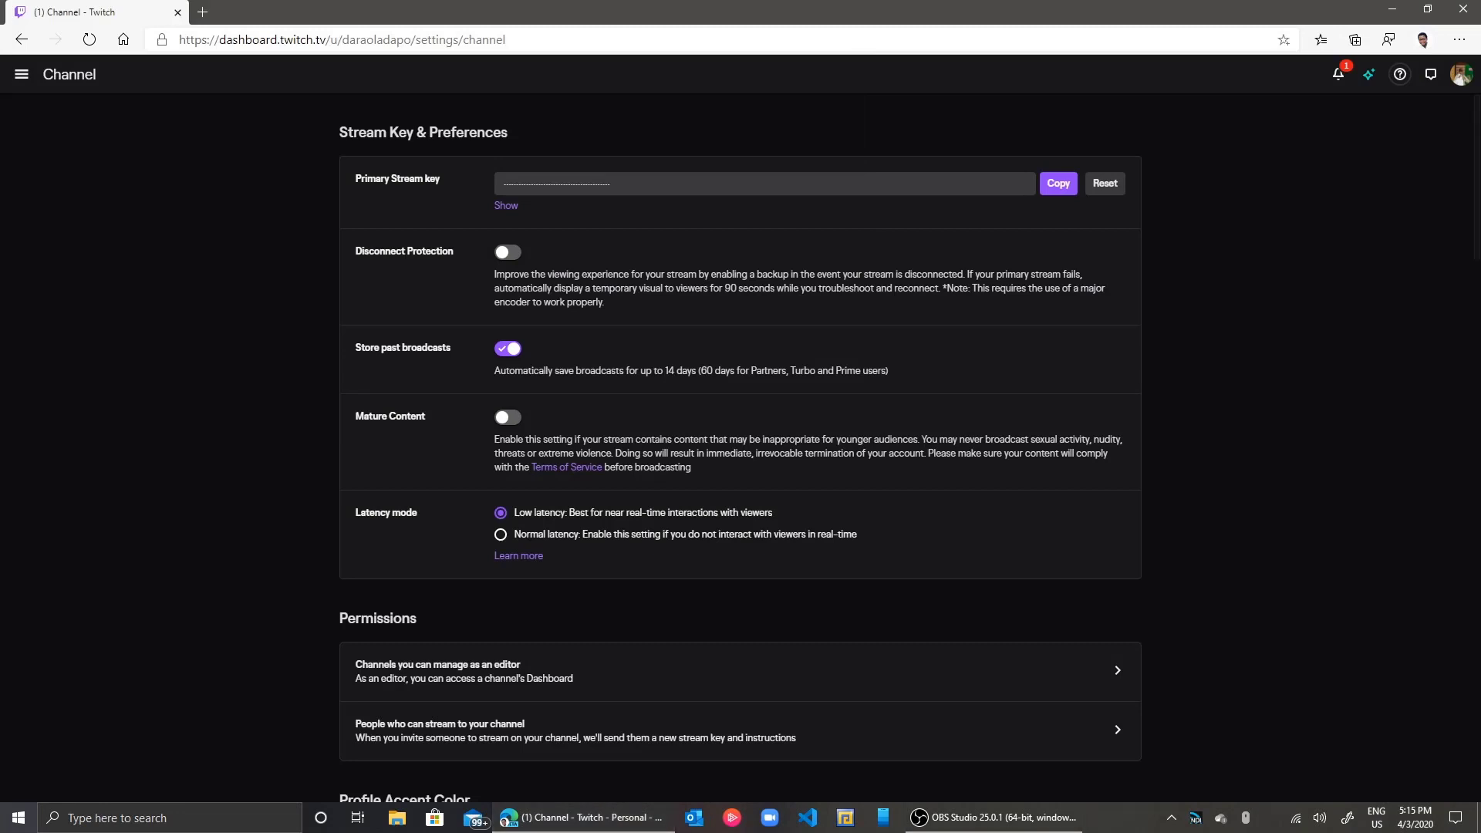
{"action": "left_click", "coordinate": [1461, 74]}
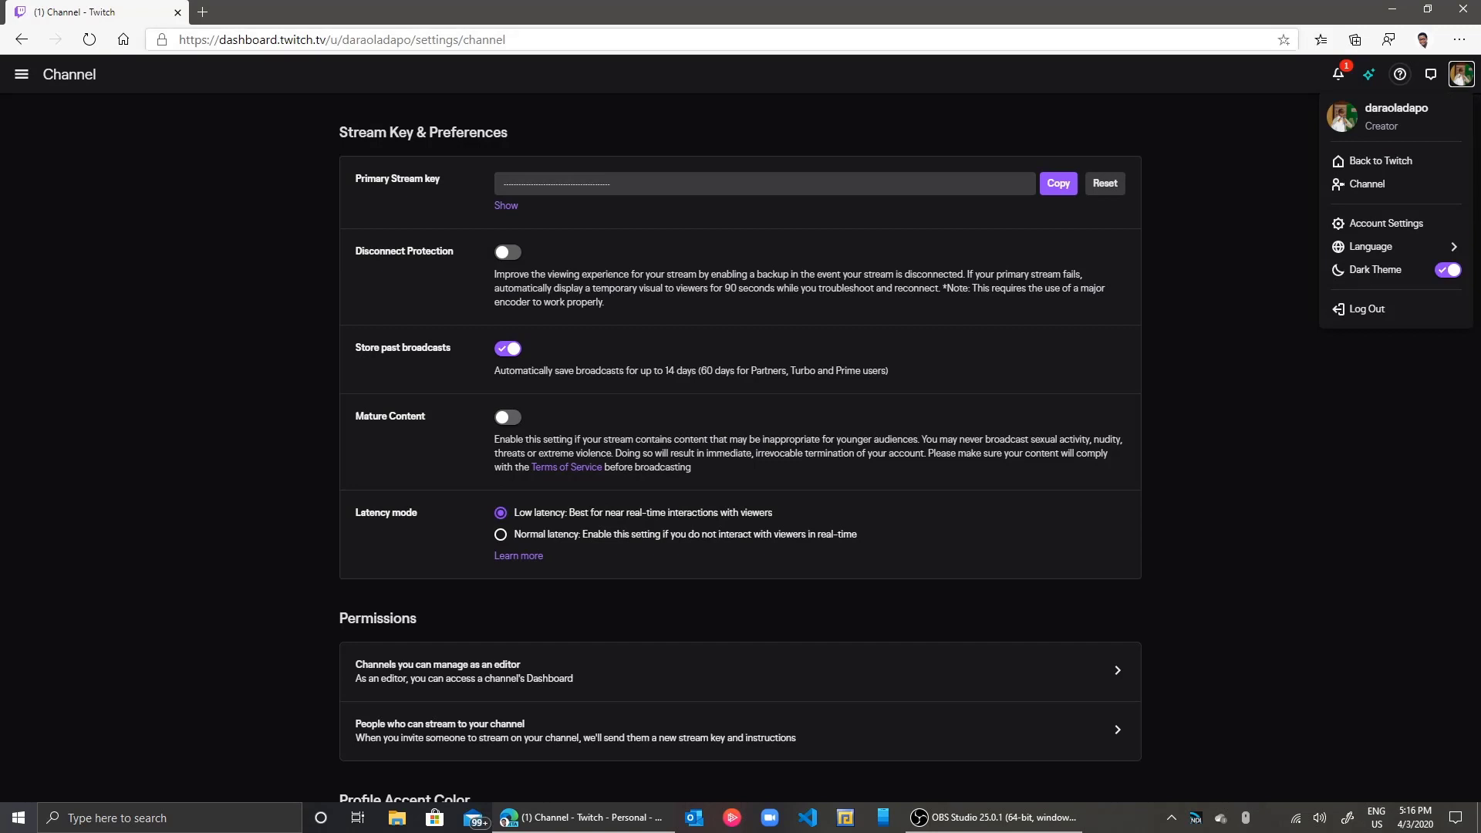
{"action": "left_click", "coordinate": [341, 39]}
{"action": "type", "text": "tw"}
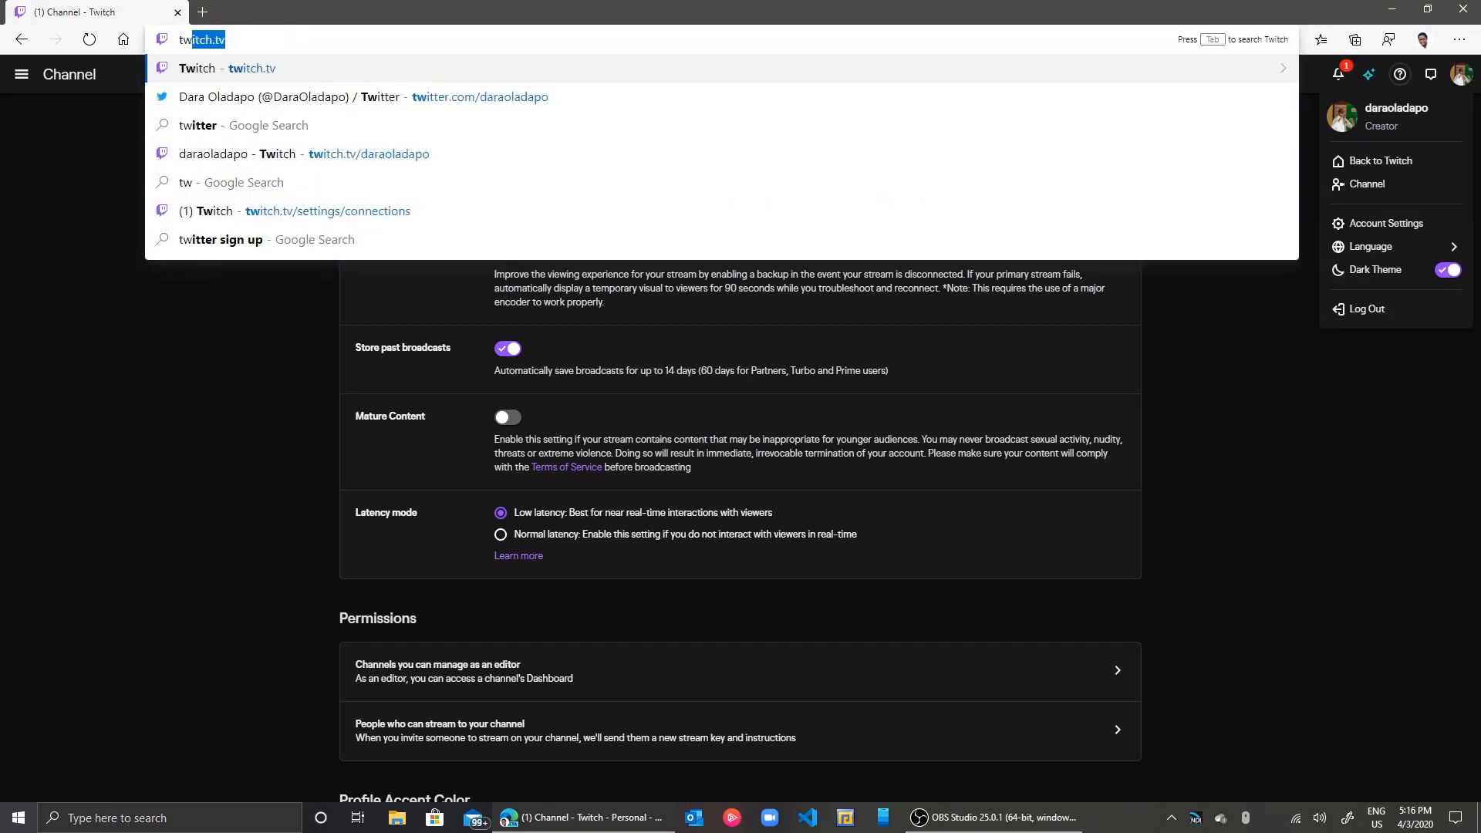
{"action": "type", "text": "itch.tv"}
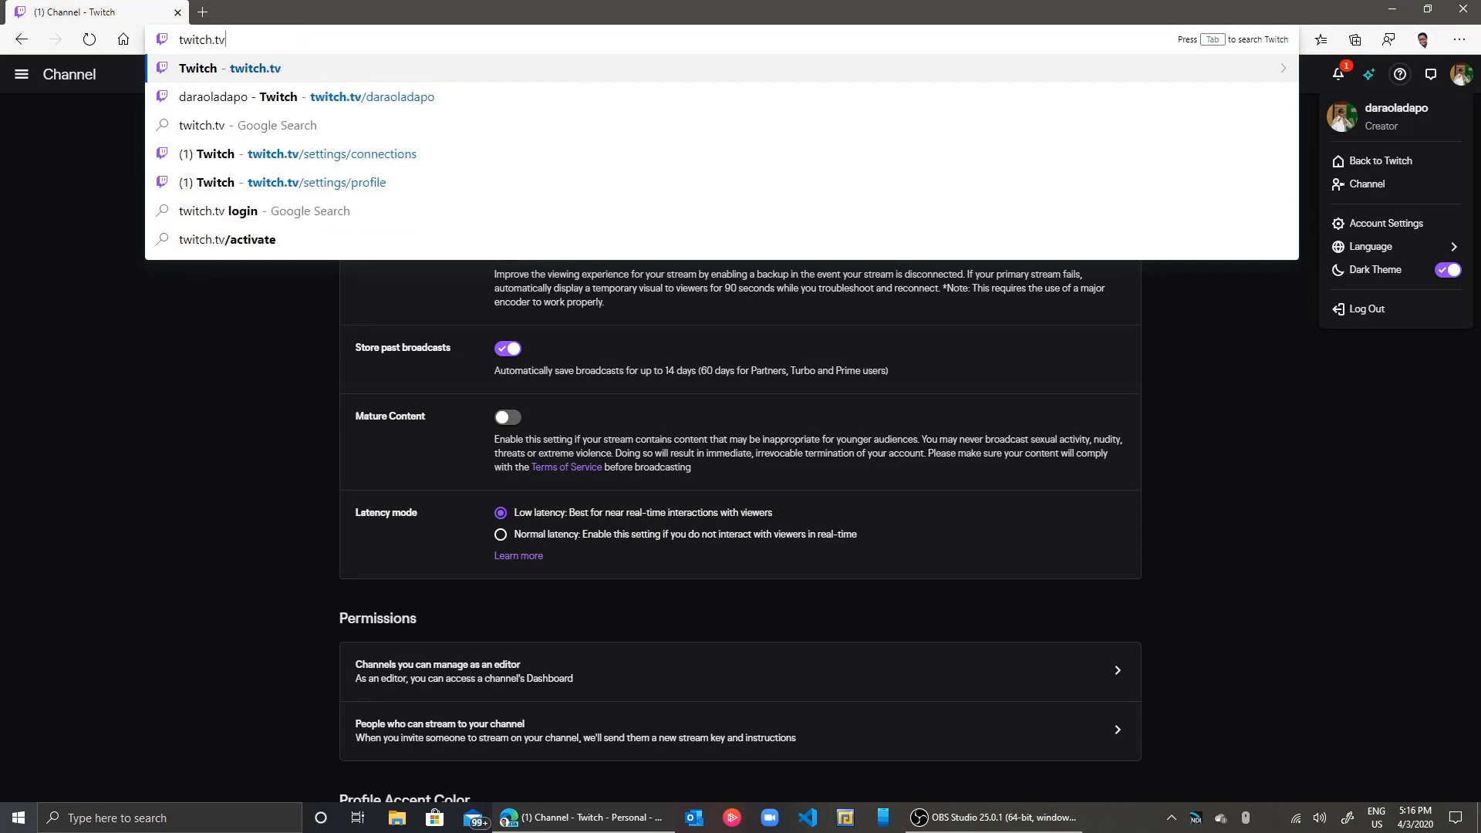
{"action": "type", "text": "/daraoladapo"}
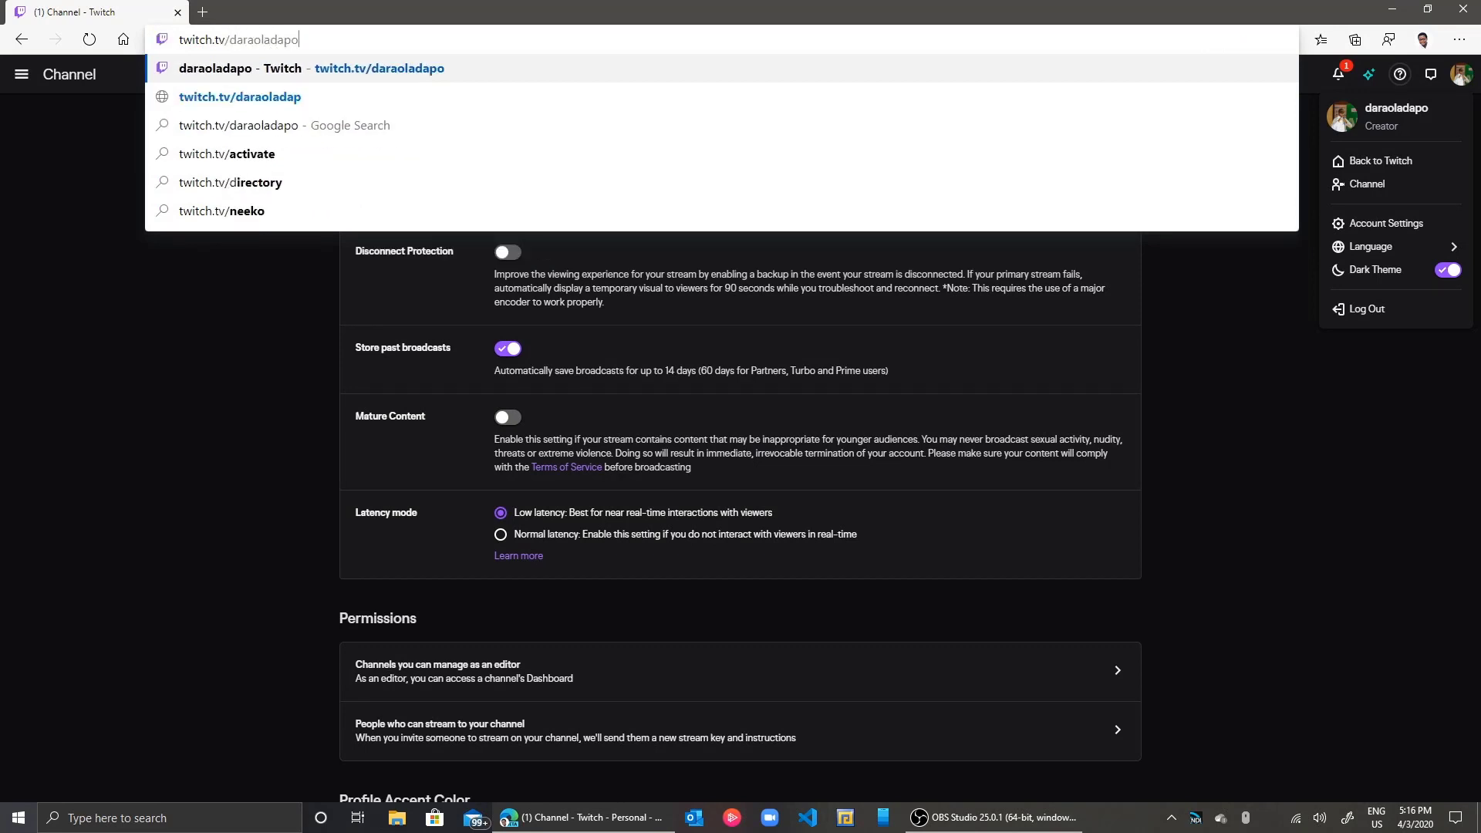
{"action": "key", "text": "Return"}
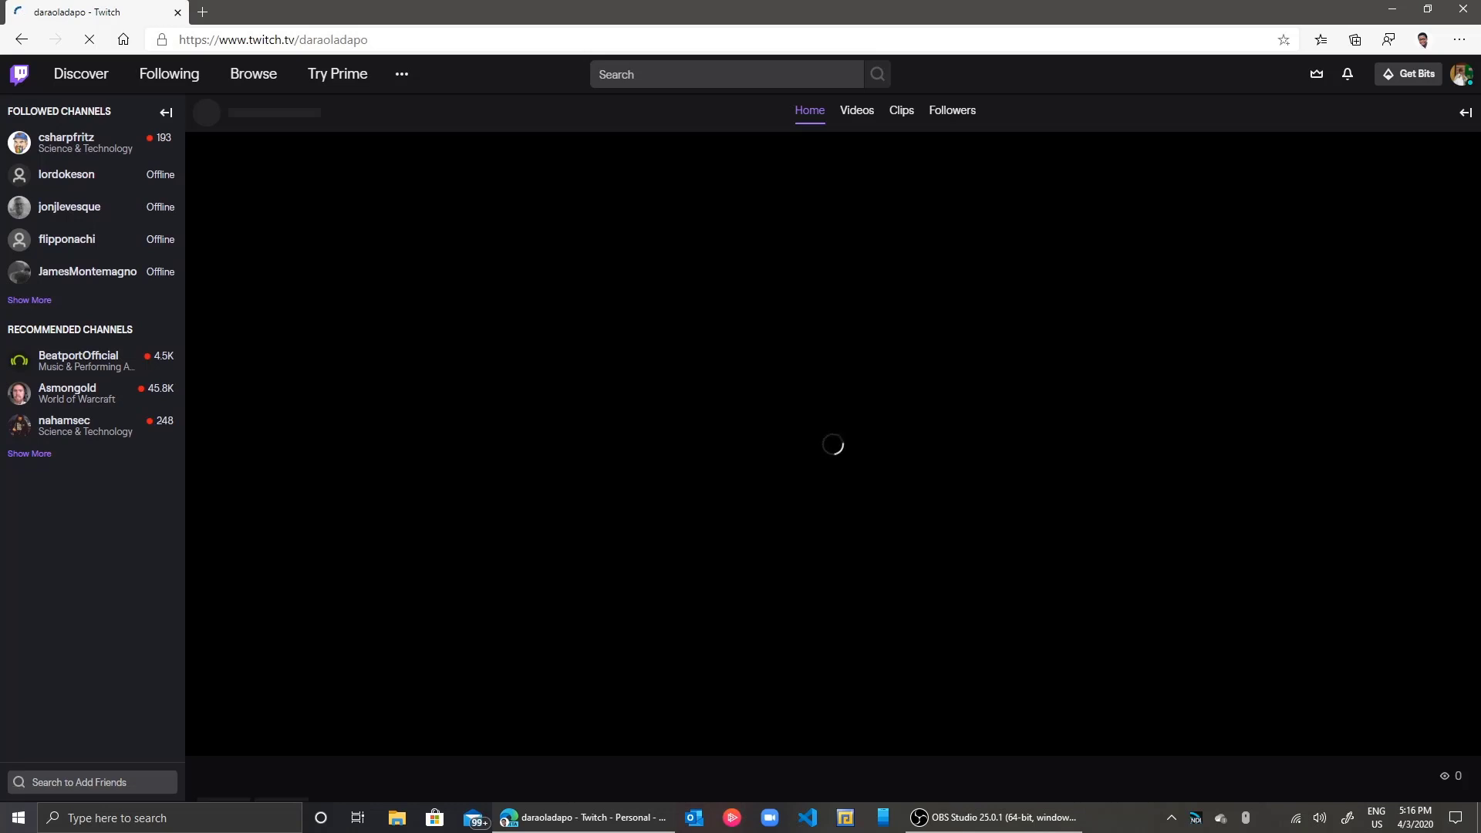
{"action": "key", "text": "super+Left"}
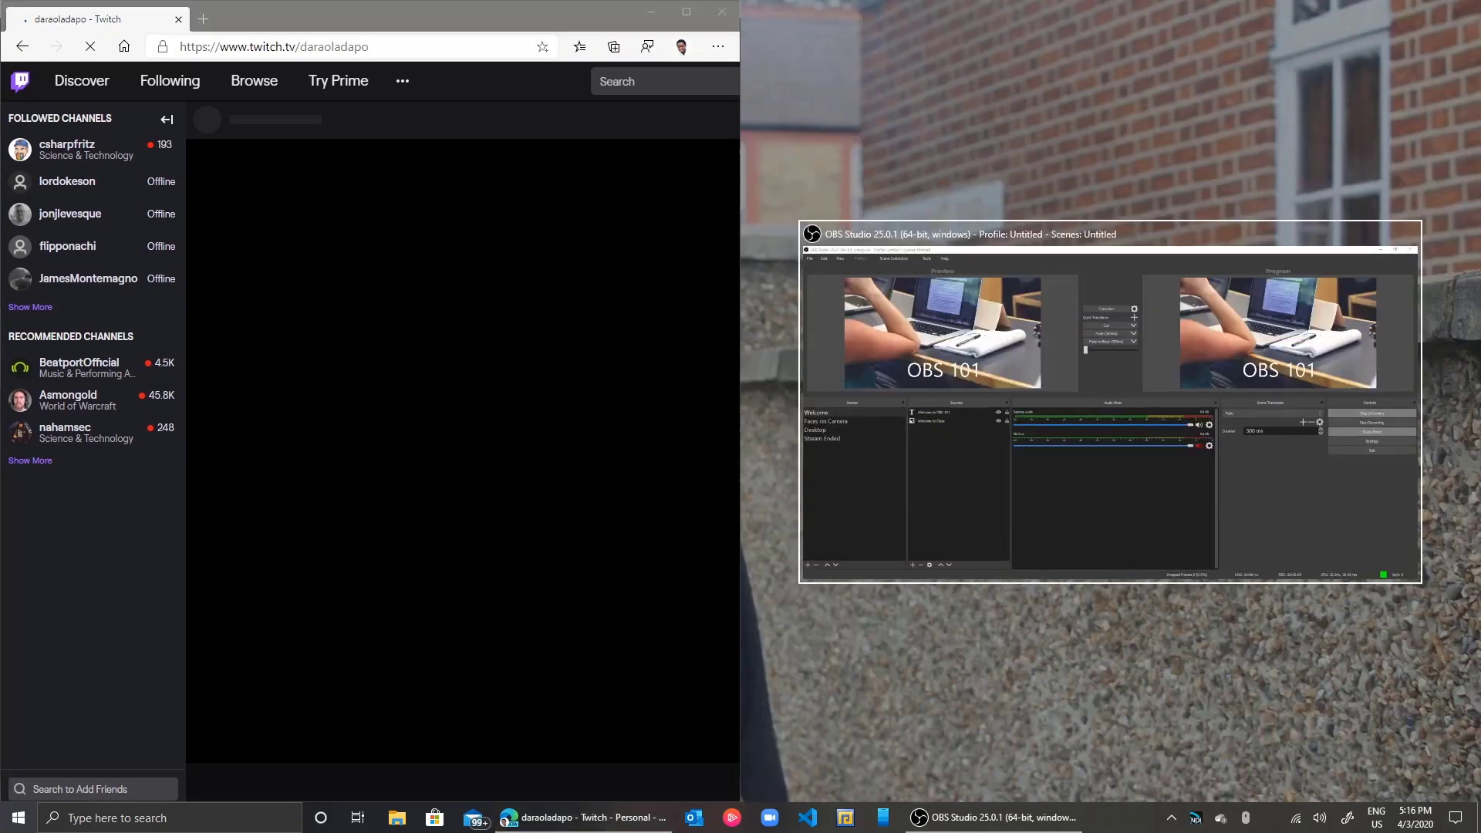
{"action": "key", "text": "Return"}
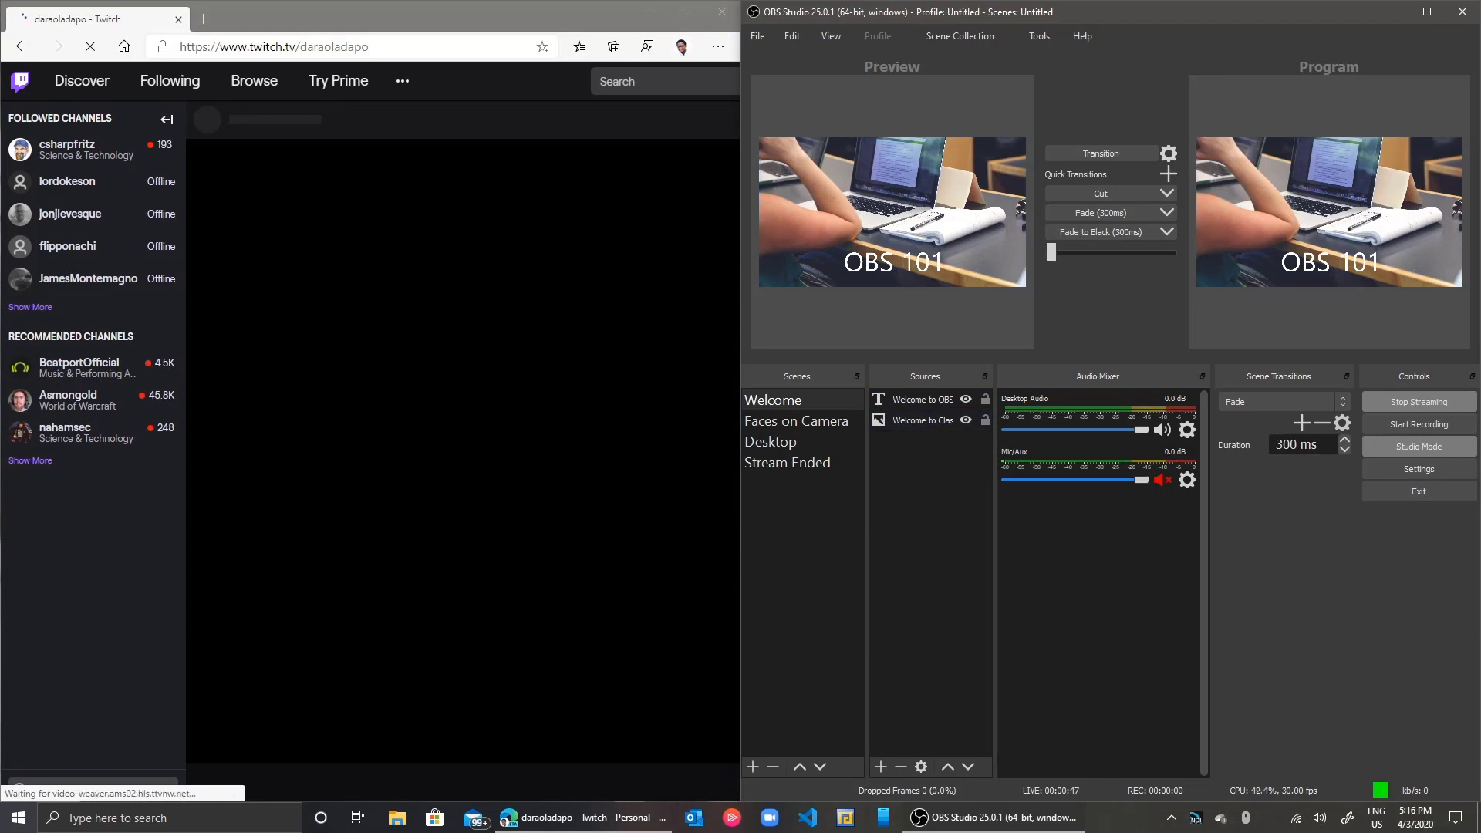
Transition the Faces on Camera scene to the program with the microphone unmuted and the Mic/Aux volume lowered to about -6.6 dB
{"action": "key", "text": "ctrl+m"}
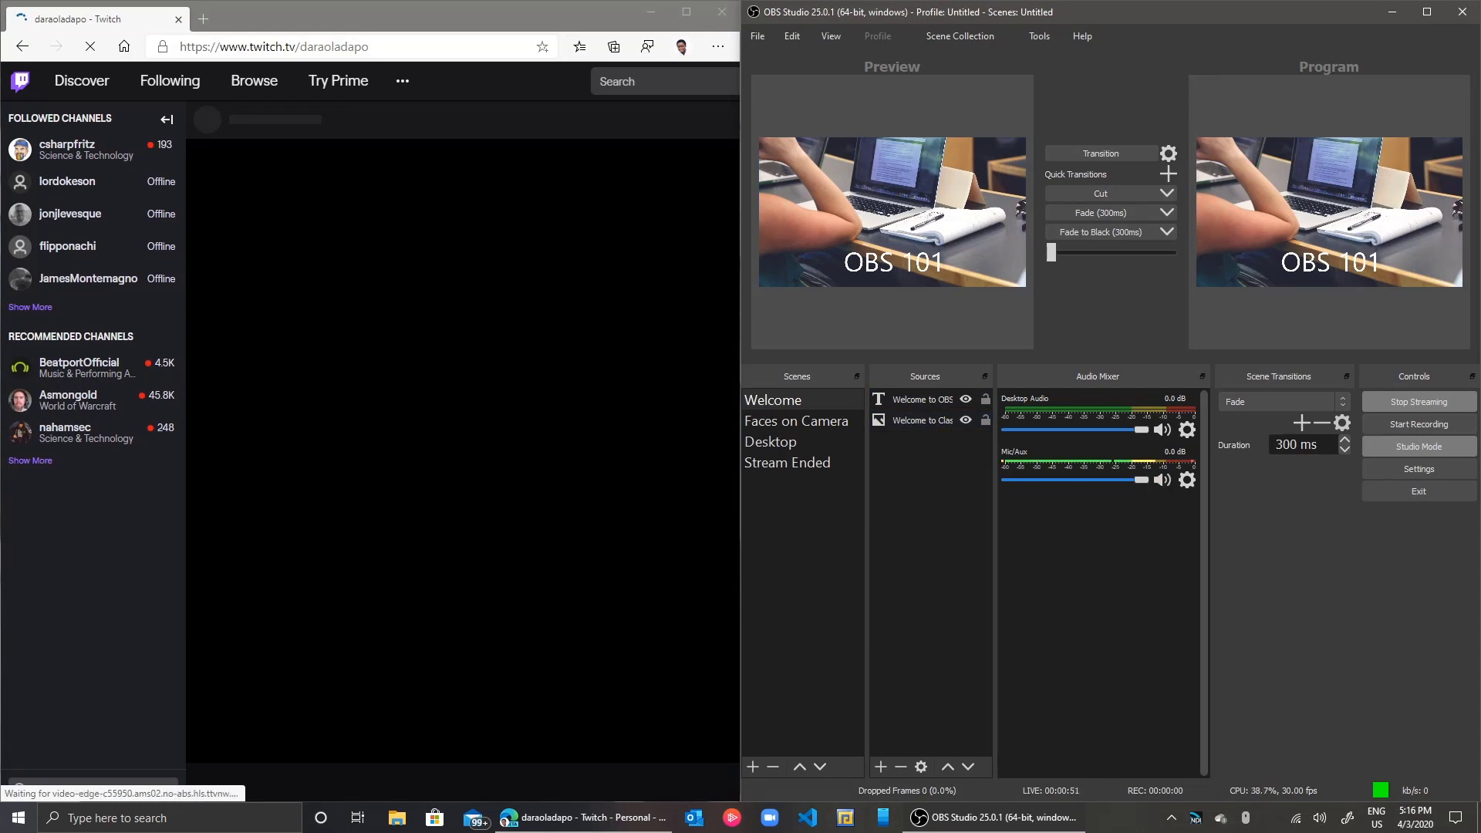
{"action": "key", "text": "ctrl+shift+m"}
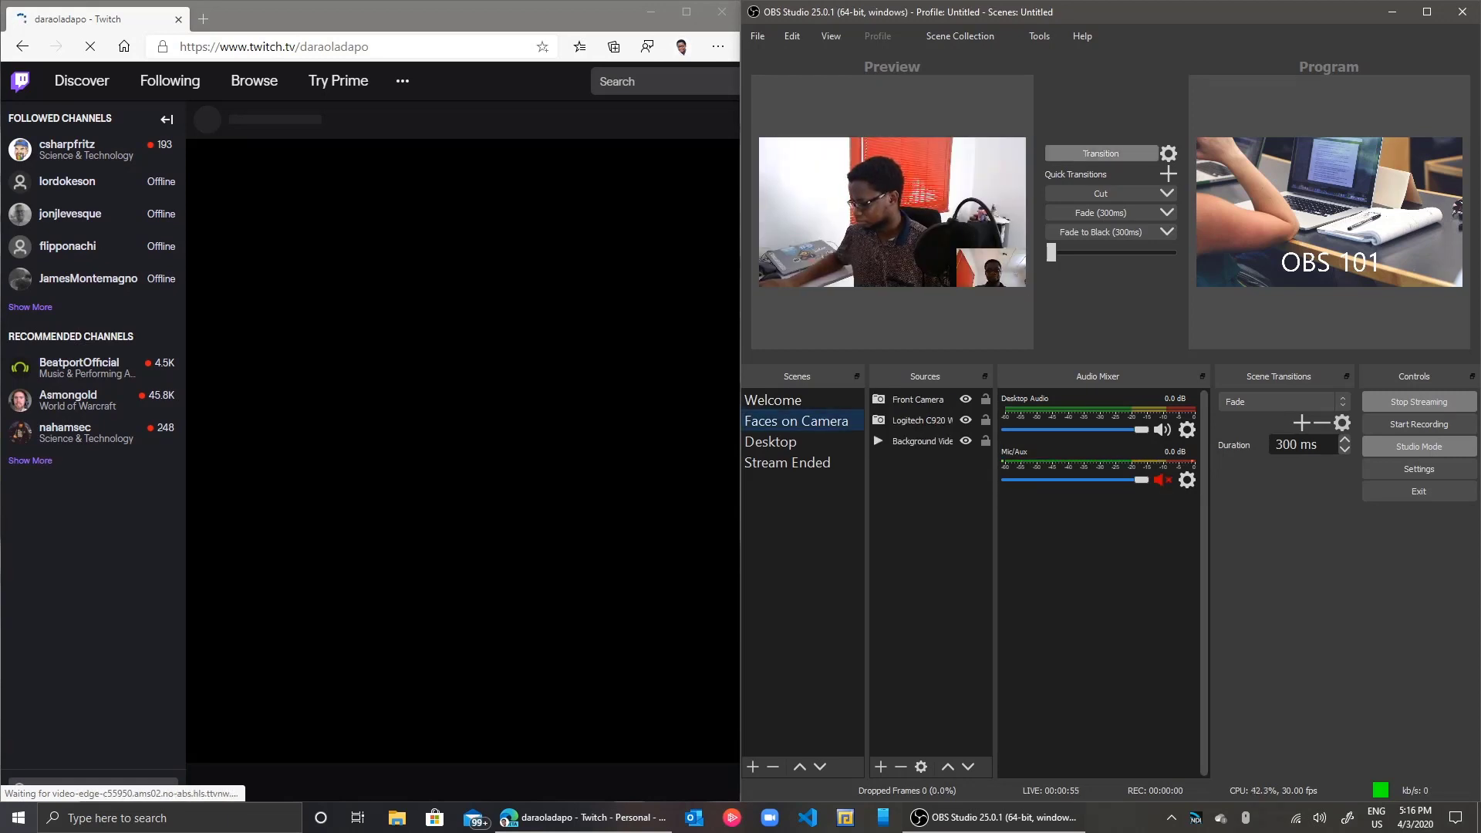
{"action": "key", "text": "ctrl+shift+t"}
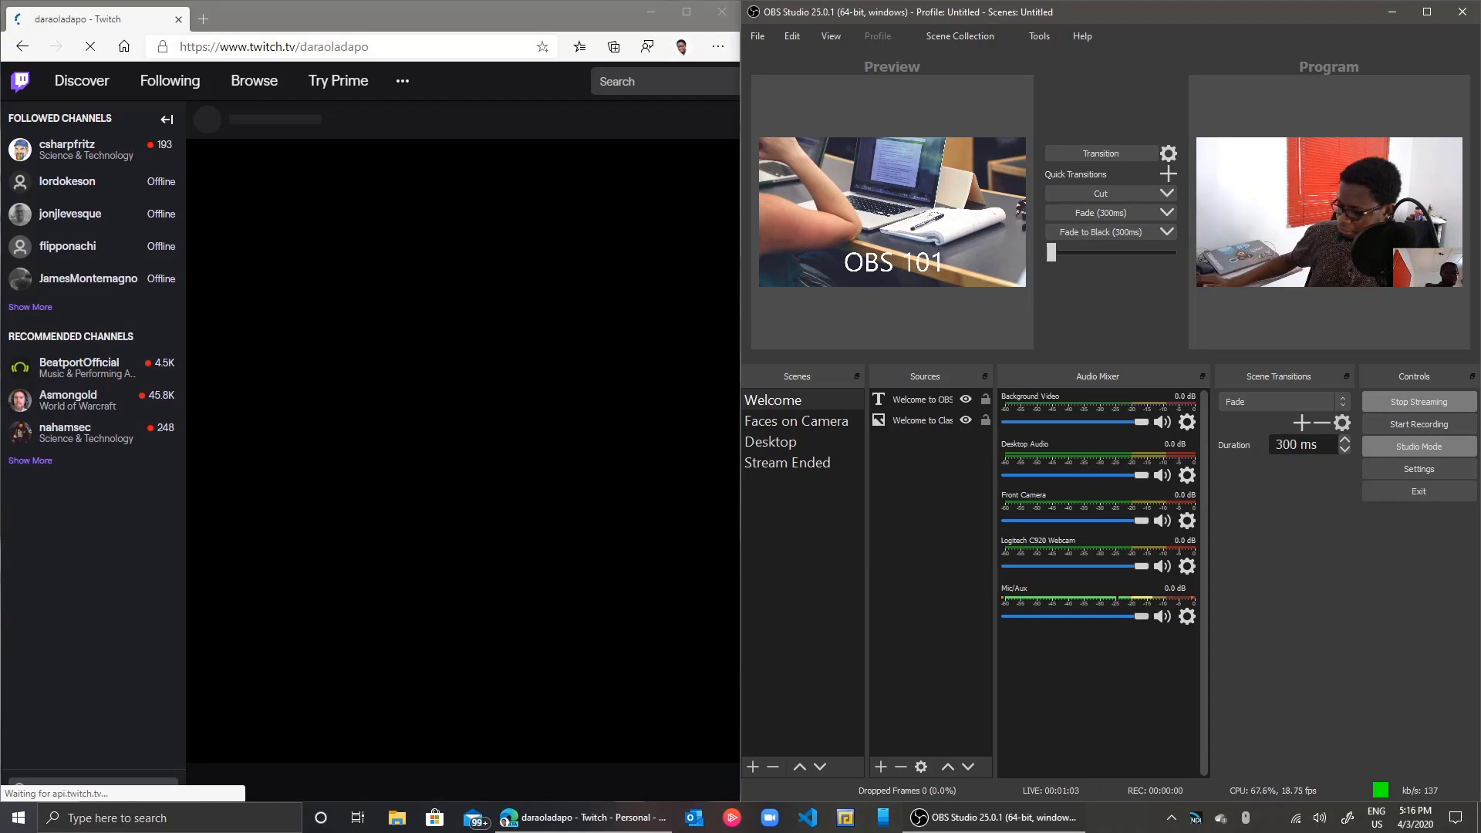
{"action": "left_click_drag", "start_coordinate": [1141, 616], "coordinate": [1106, 616]}
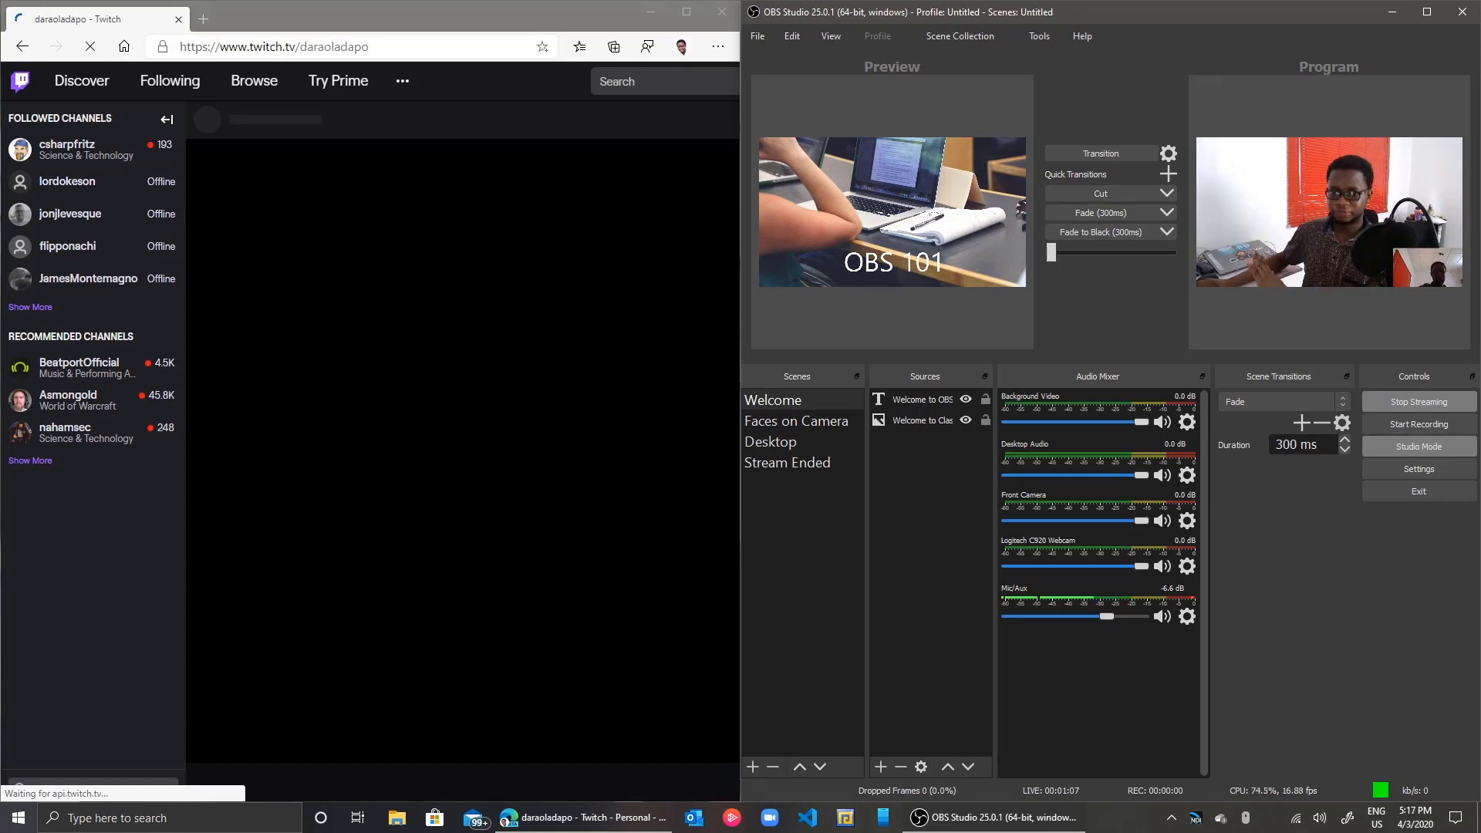
Transition the Desktop scene to the program, followed by the Stream Ended scene
{"action": "left_click", "coordinate": [769, 441]}
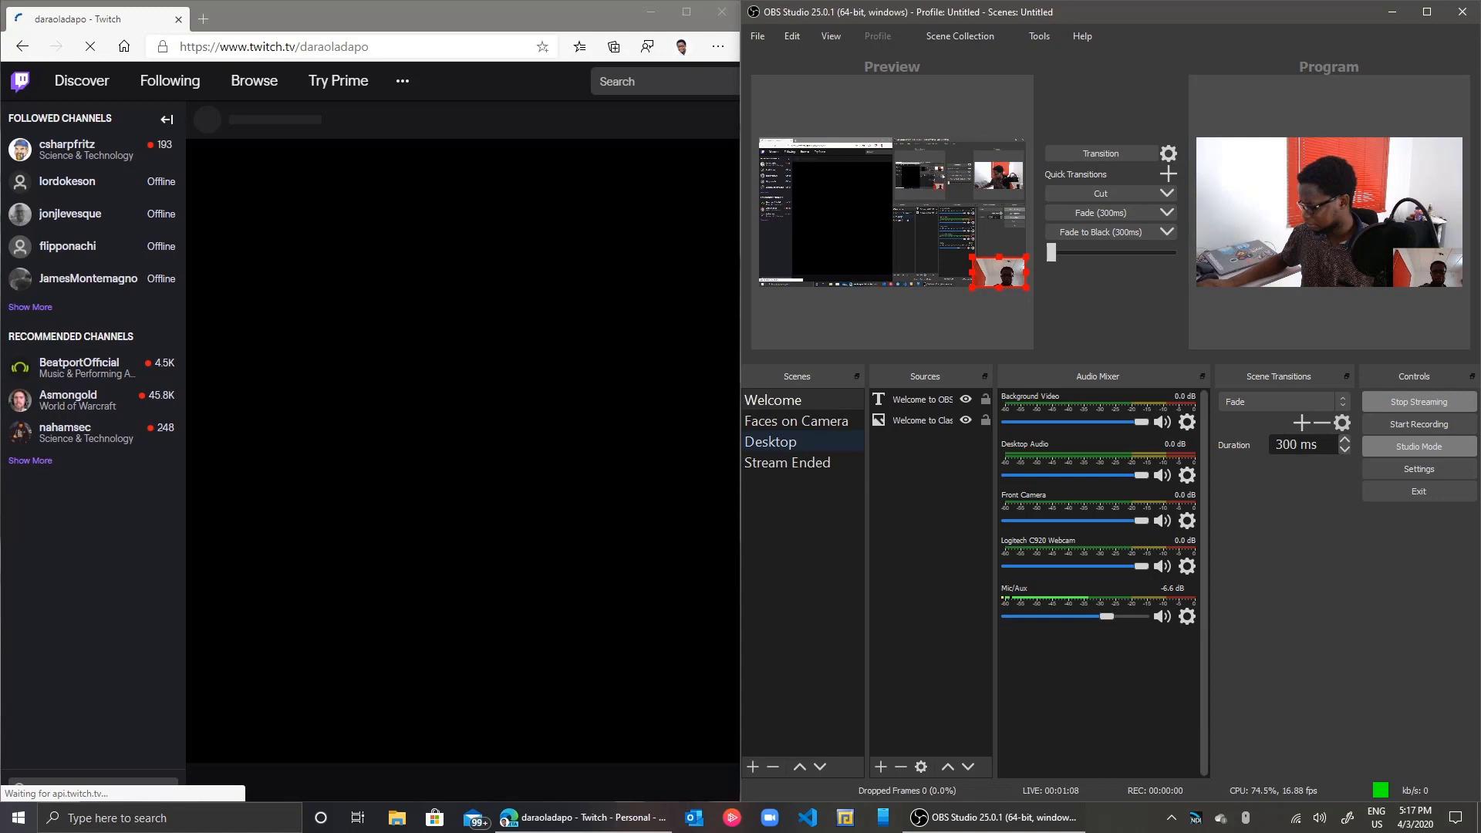
{"action": "left_click", "coordinate": [1072, 157]}
{"action": "key", "text": "F4"}
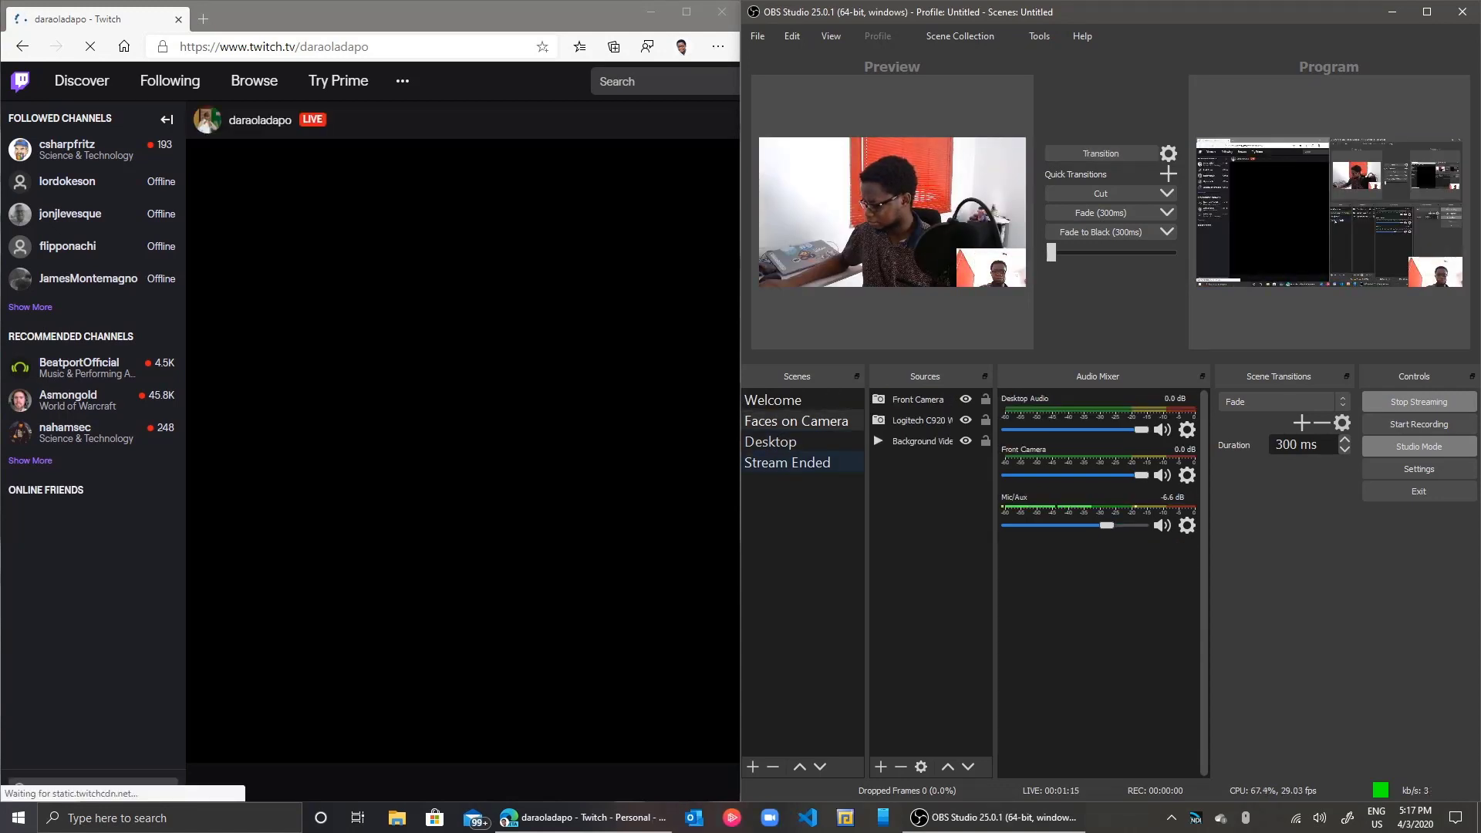
{"action": "key", "text": "F5"}
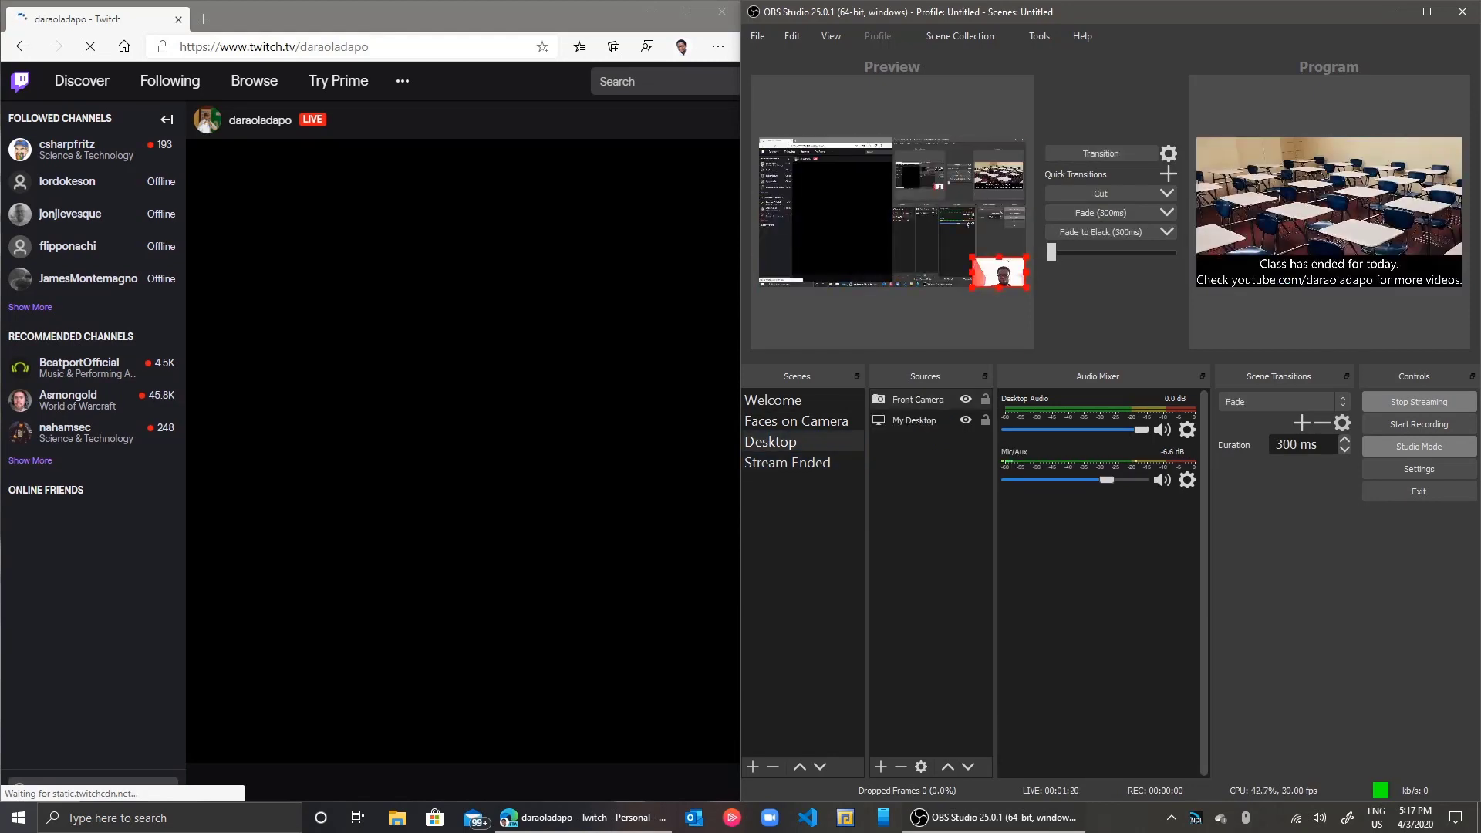
Mute the Mic/Aux source and close the browser window showing the Twitch channel
{"action": "left_click", "coordinate": [1162, 480]}
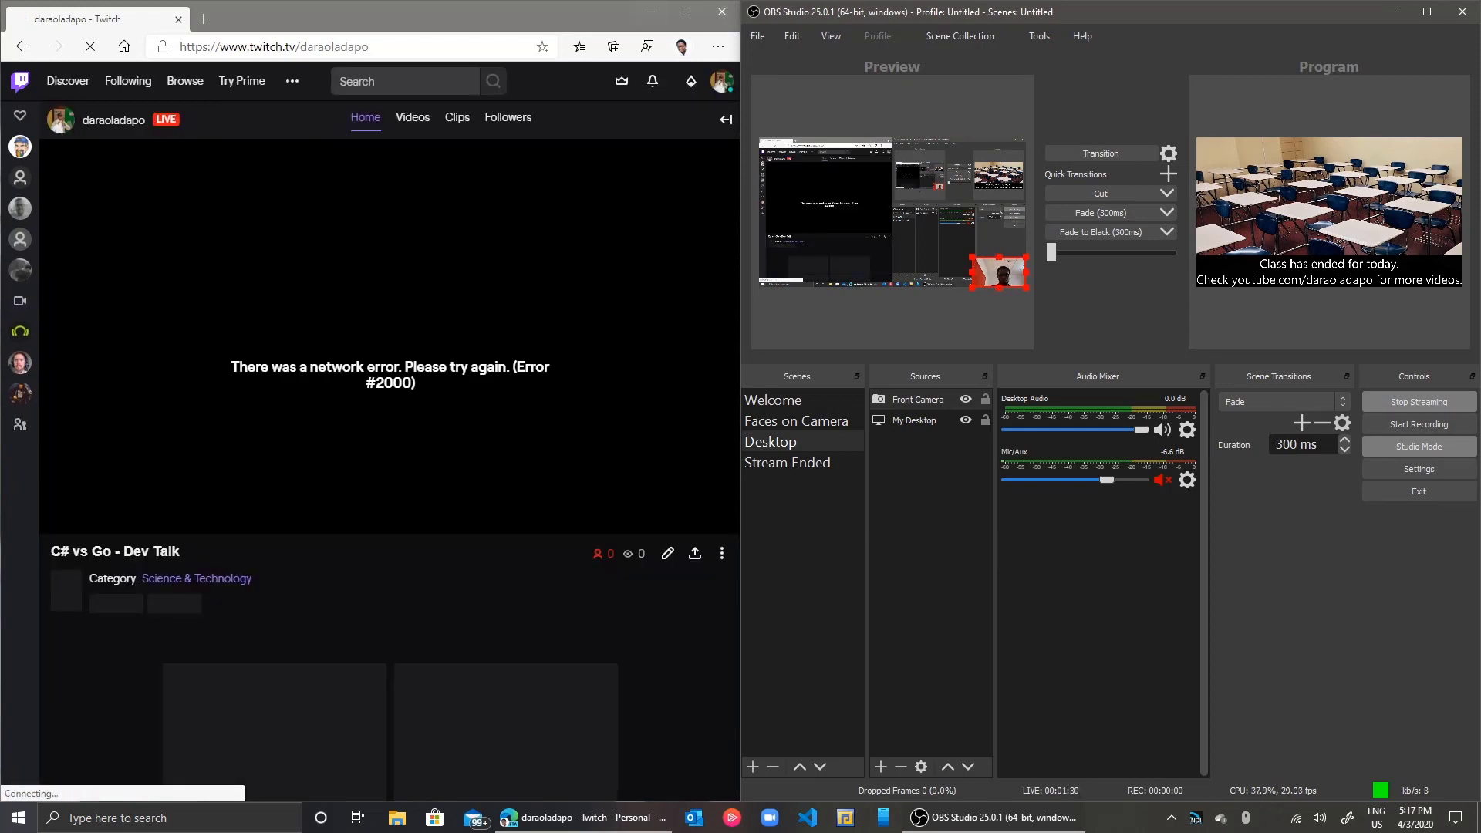
{"action": "left_click", "coordinate": [721, 11]}
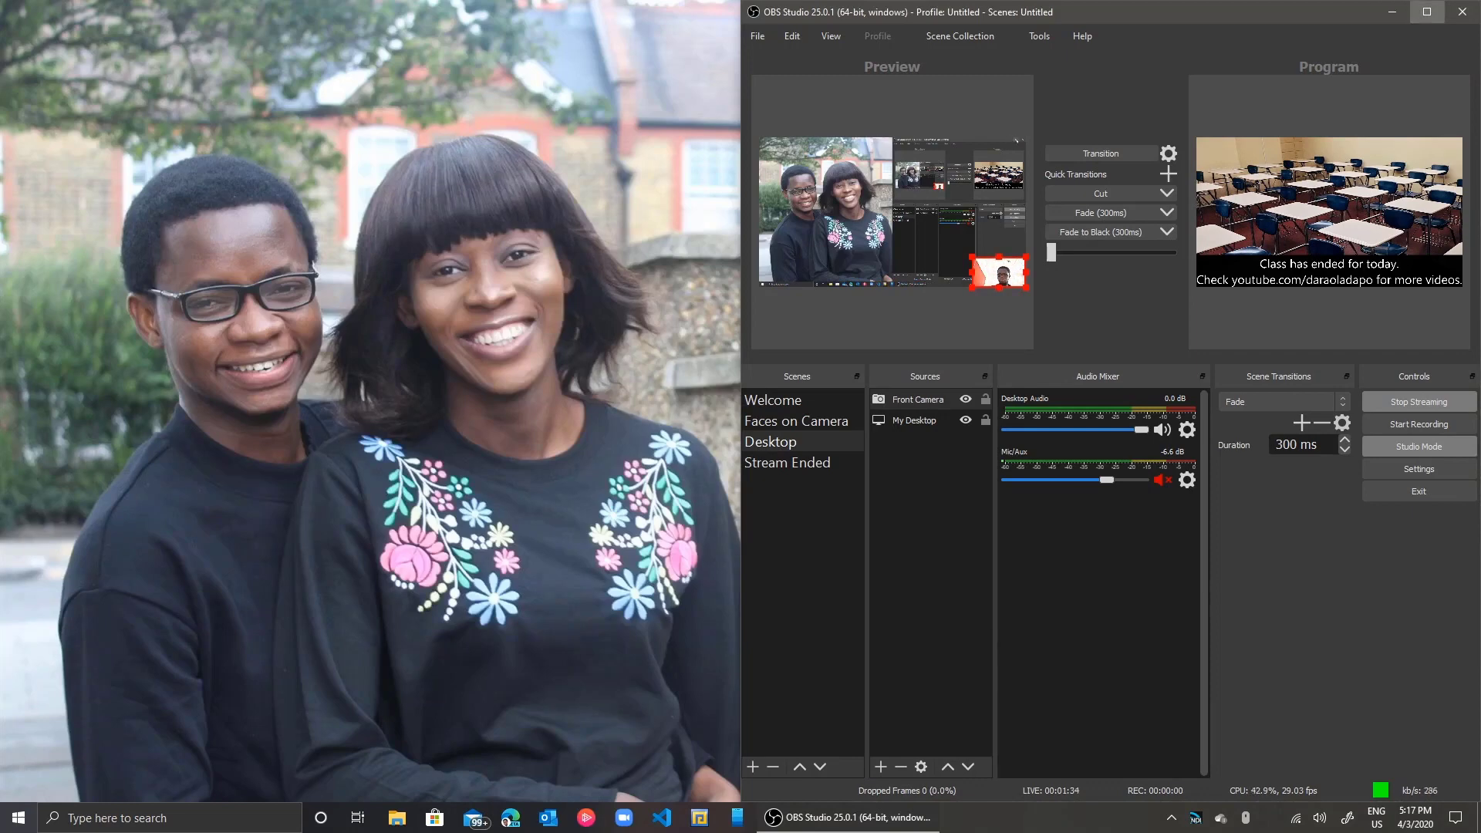
Maximize the OBS window, open the stream statistics and reset their counters
{"action": "left_click", "coordinate": [1426, 11]}
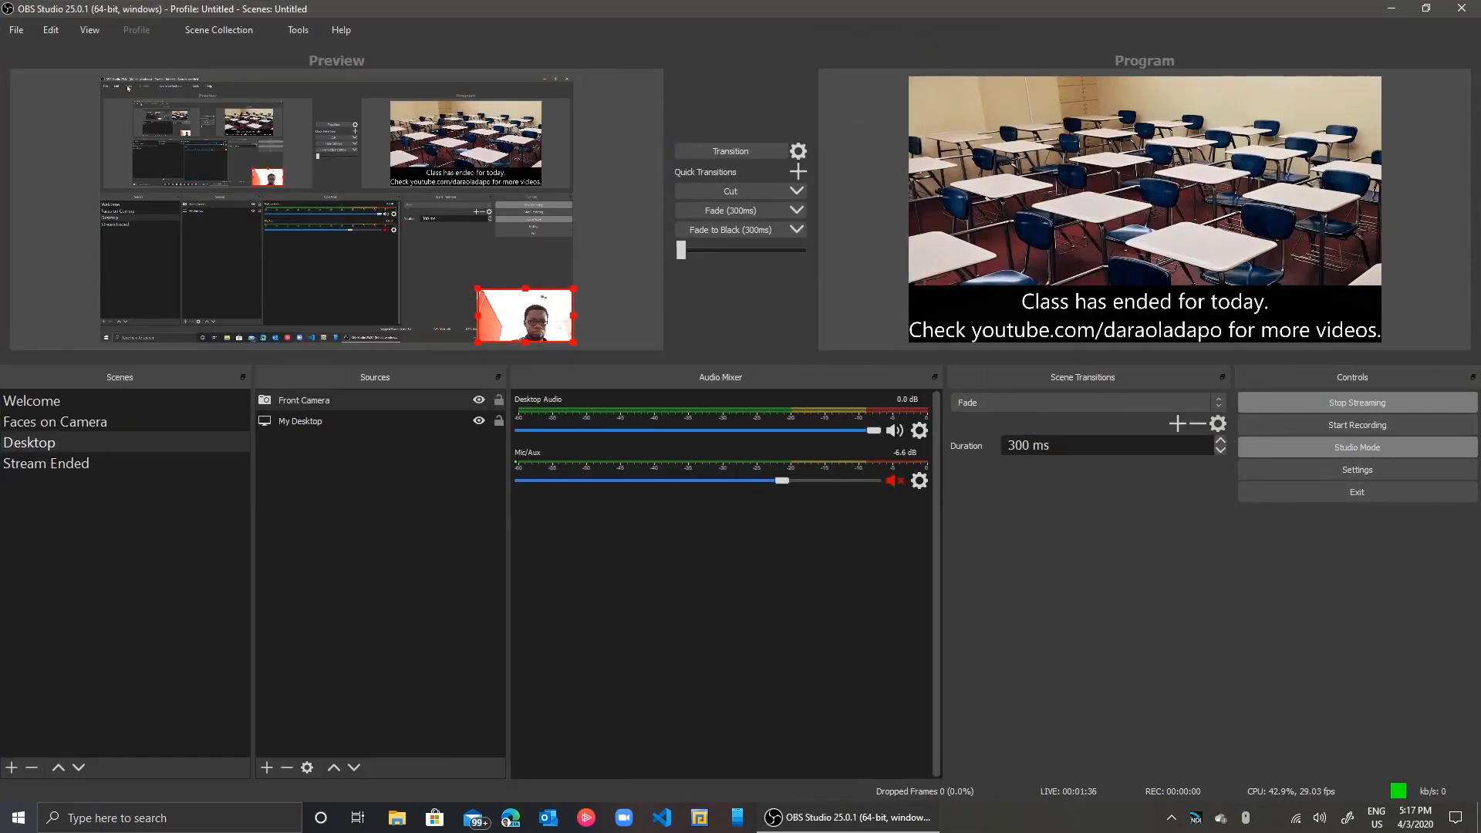
{"action": "left_click", "coordinate": [89, 29]}
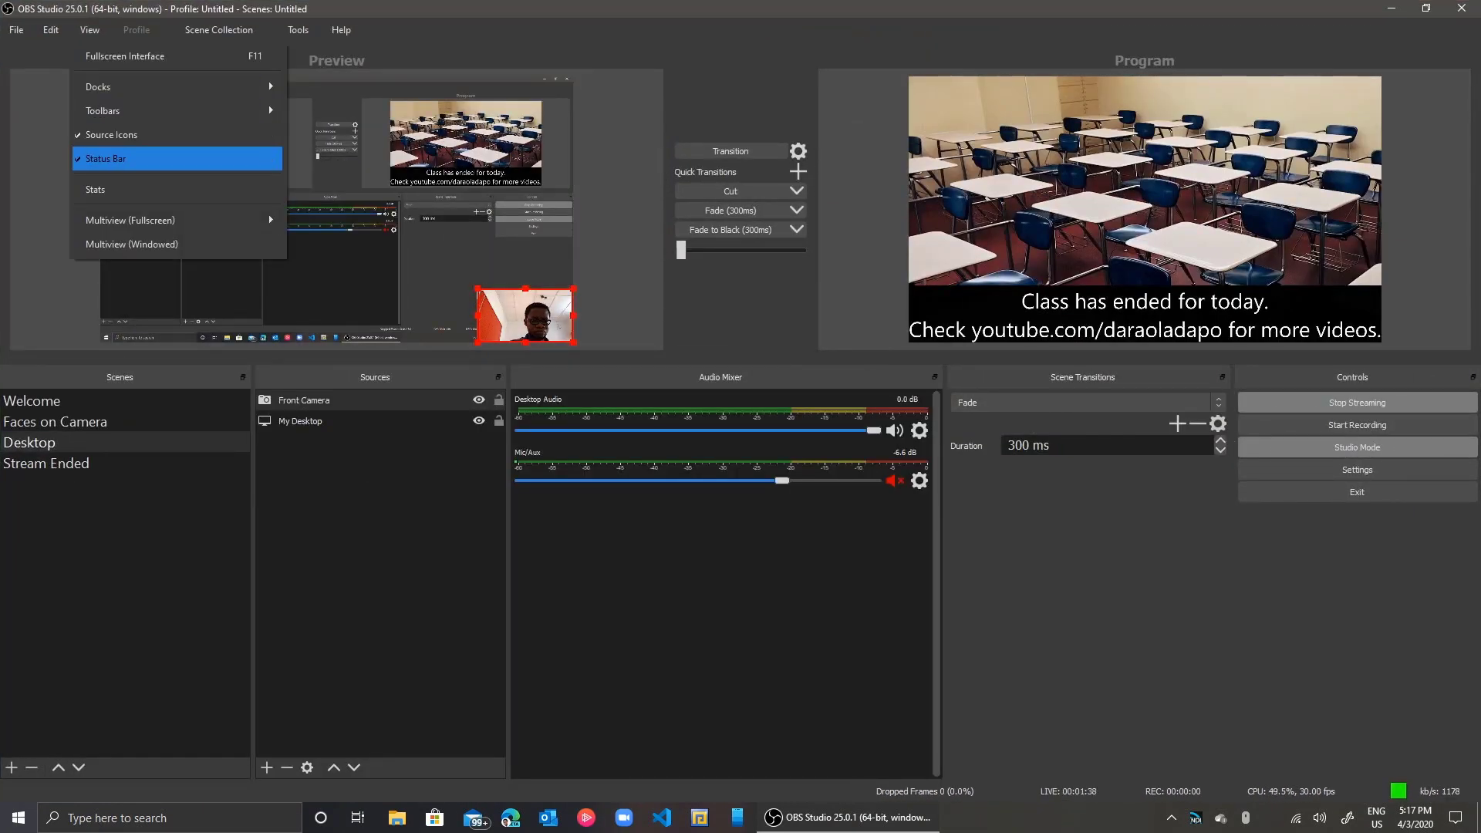
{"action": "left_click", "coordinate": [152, 195]}
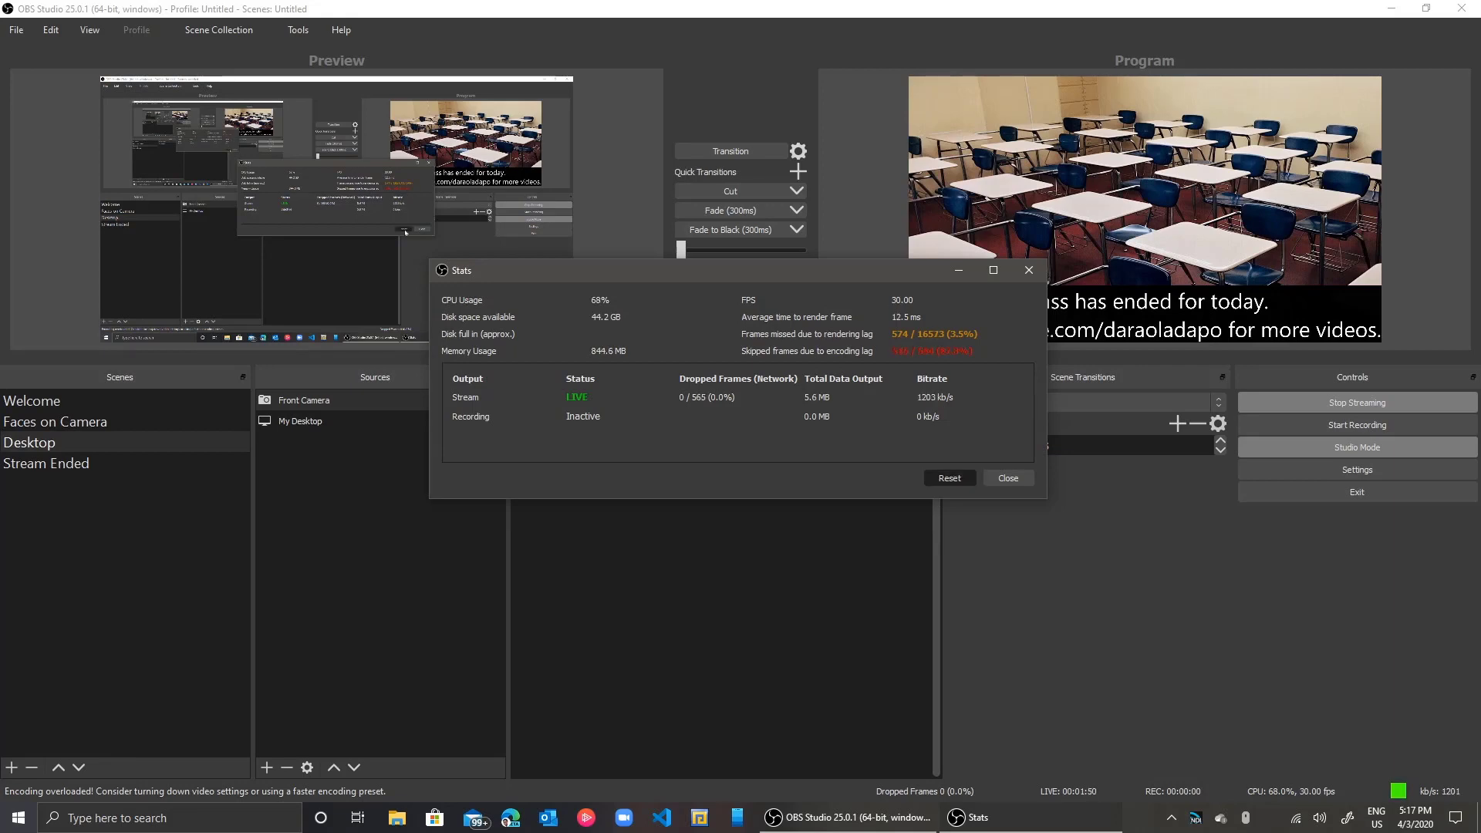
{"action": "left_click", "coordinate": [950, 479]}
Place the Stats window in a narrow area beside the main OBS window to examine the stream statistics, and close it
{"action": "left_click_drag", "start_coordinate": [772, 280], "coordinate": [3, 532]}
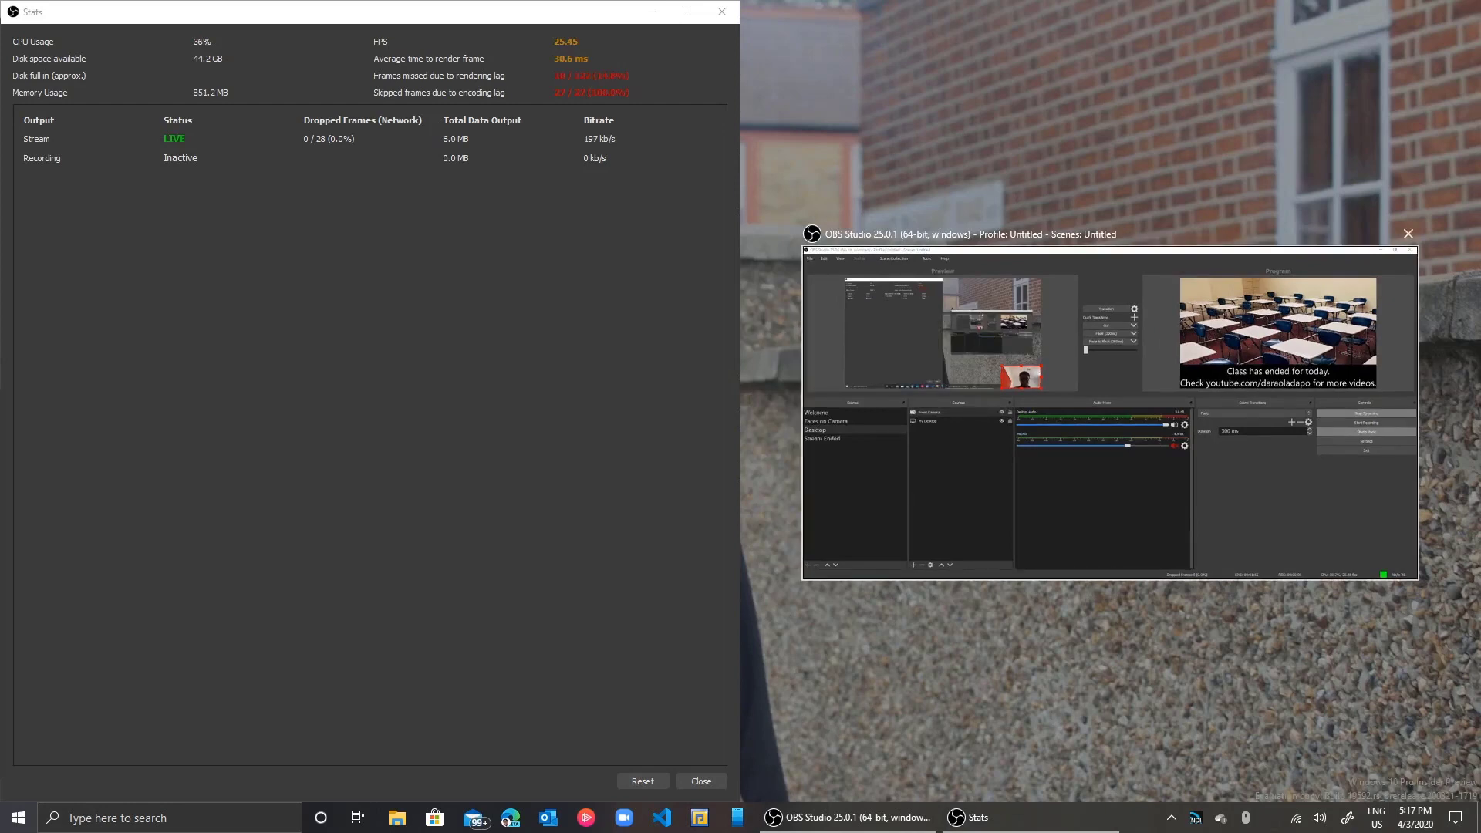
{"action": "left_click", "coordinate": [984, 392]}
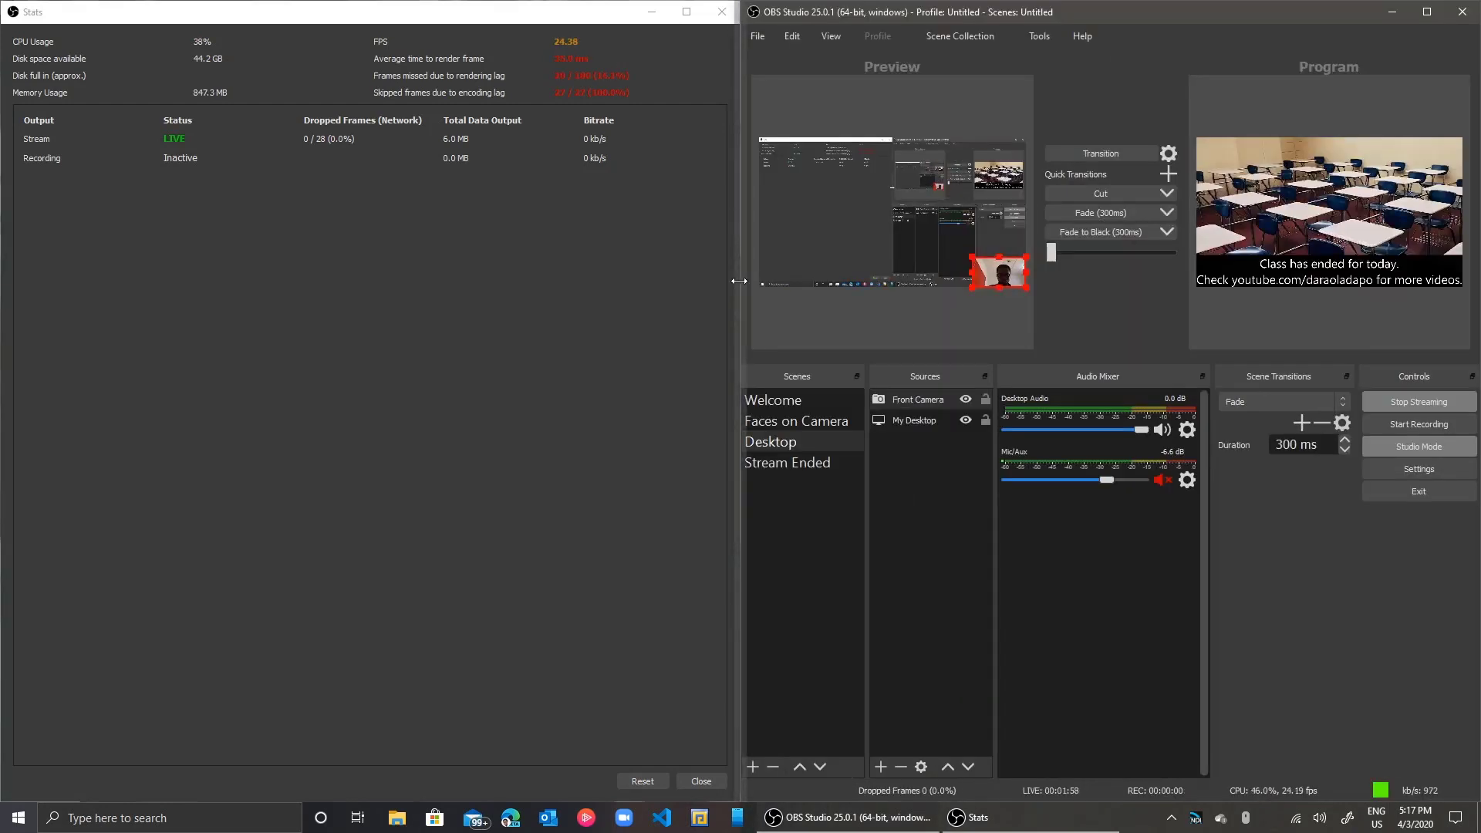
{"action": "left_click_drag", "start_coordinate": [740, 280], "coordinate": [401, 281]}
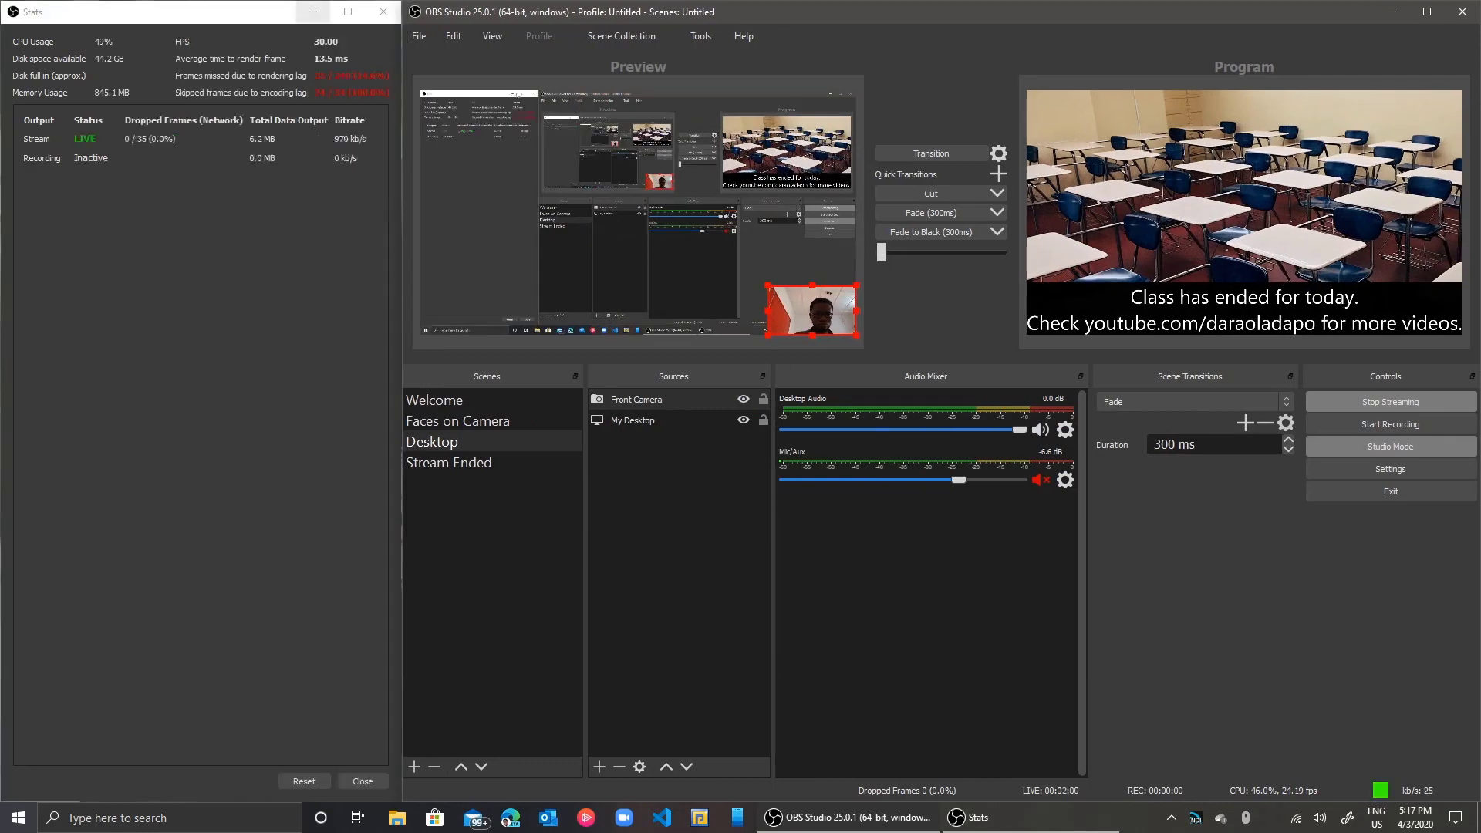
{"action": "left_click", "coordinate": [383, 12]}
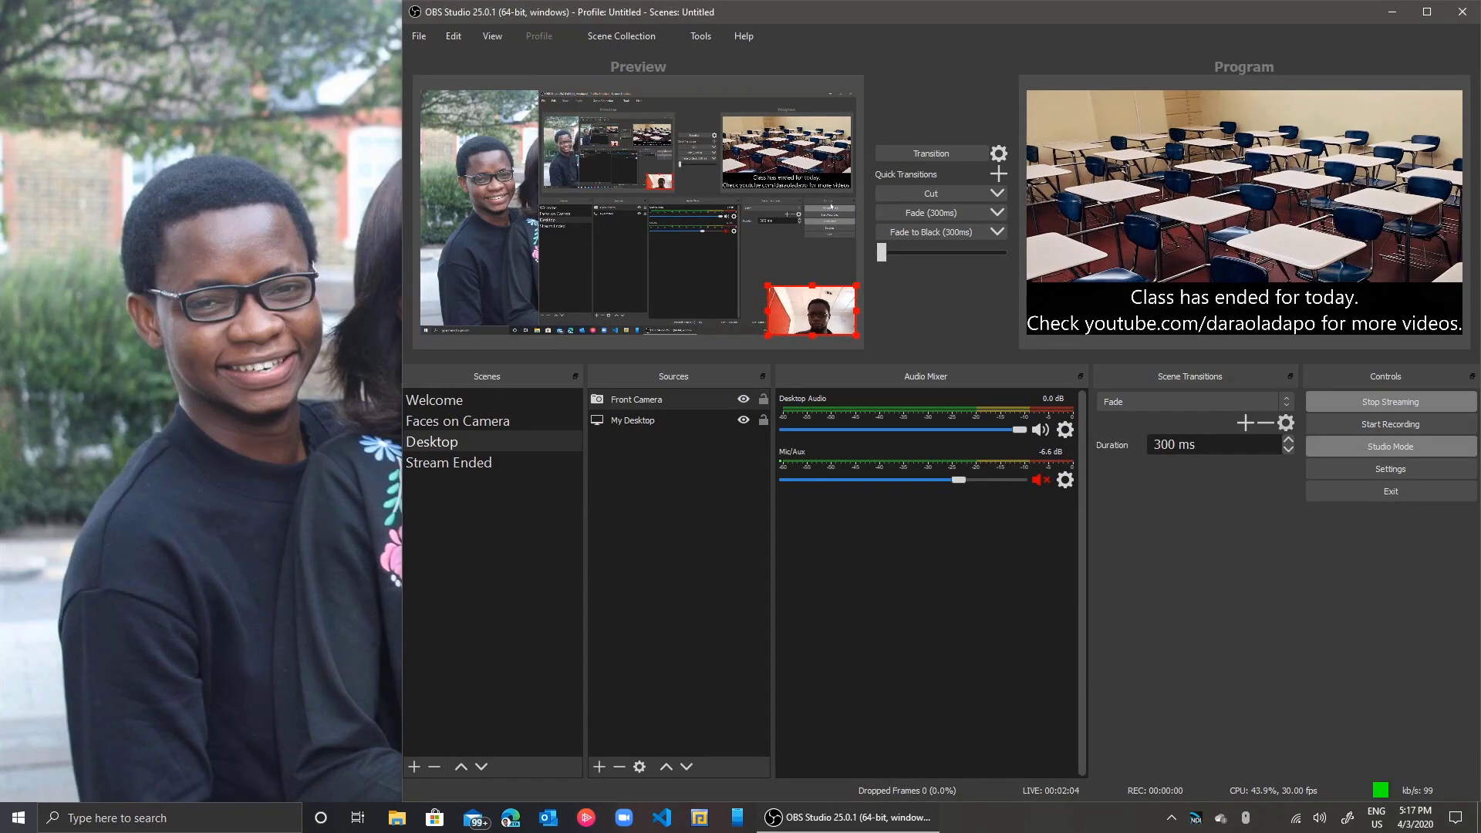
Stop the live stream and maximize the OBS window
{"action": "left_click", "coordinate": [1390, 402]}
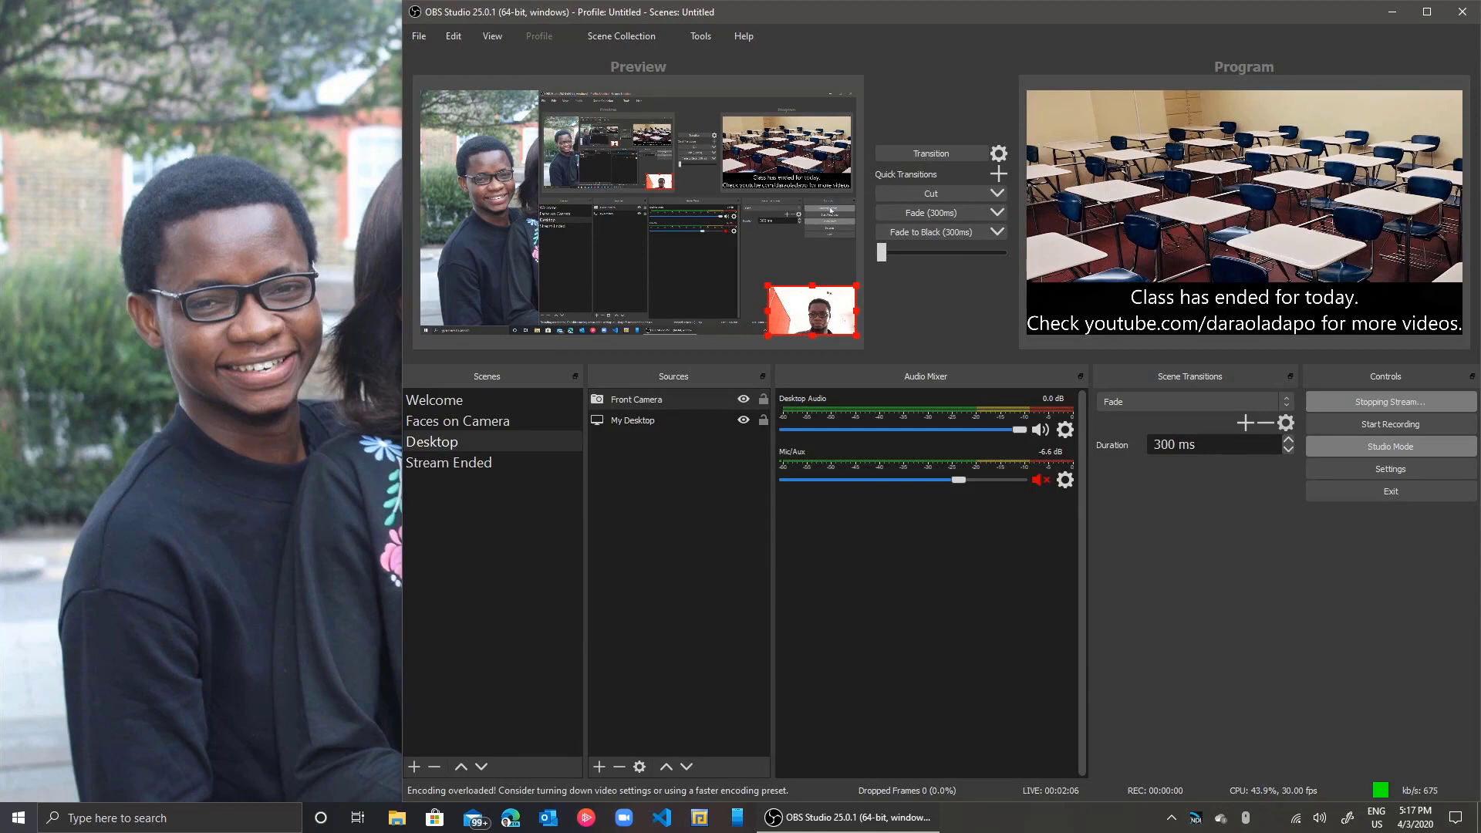
{"action": "left_click", "coordinate": [1426, 12]}
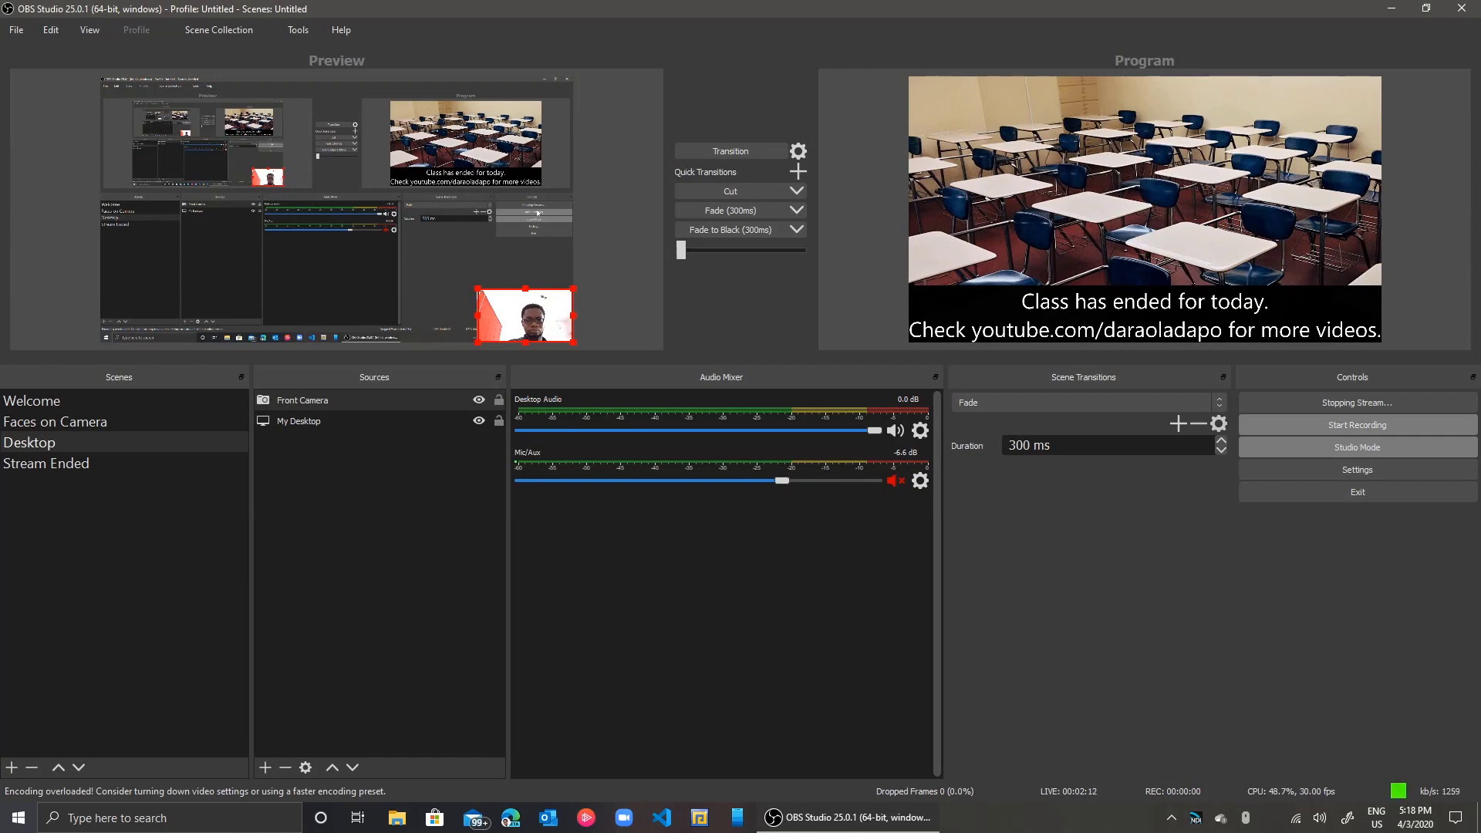
Transition the Welcome scene to the program and start recording, with the Stream Ended scene loaded in the preview
{"action": "left_click", "coordinate": [55, 422]}
{"action": "left_click", "coordinate": [54, 401]}
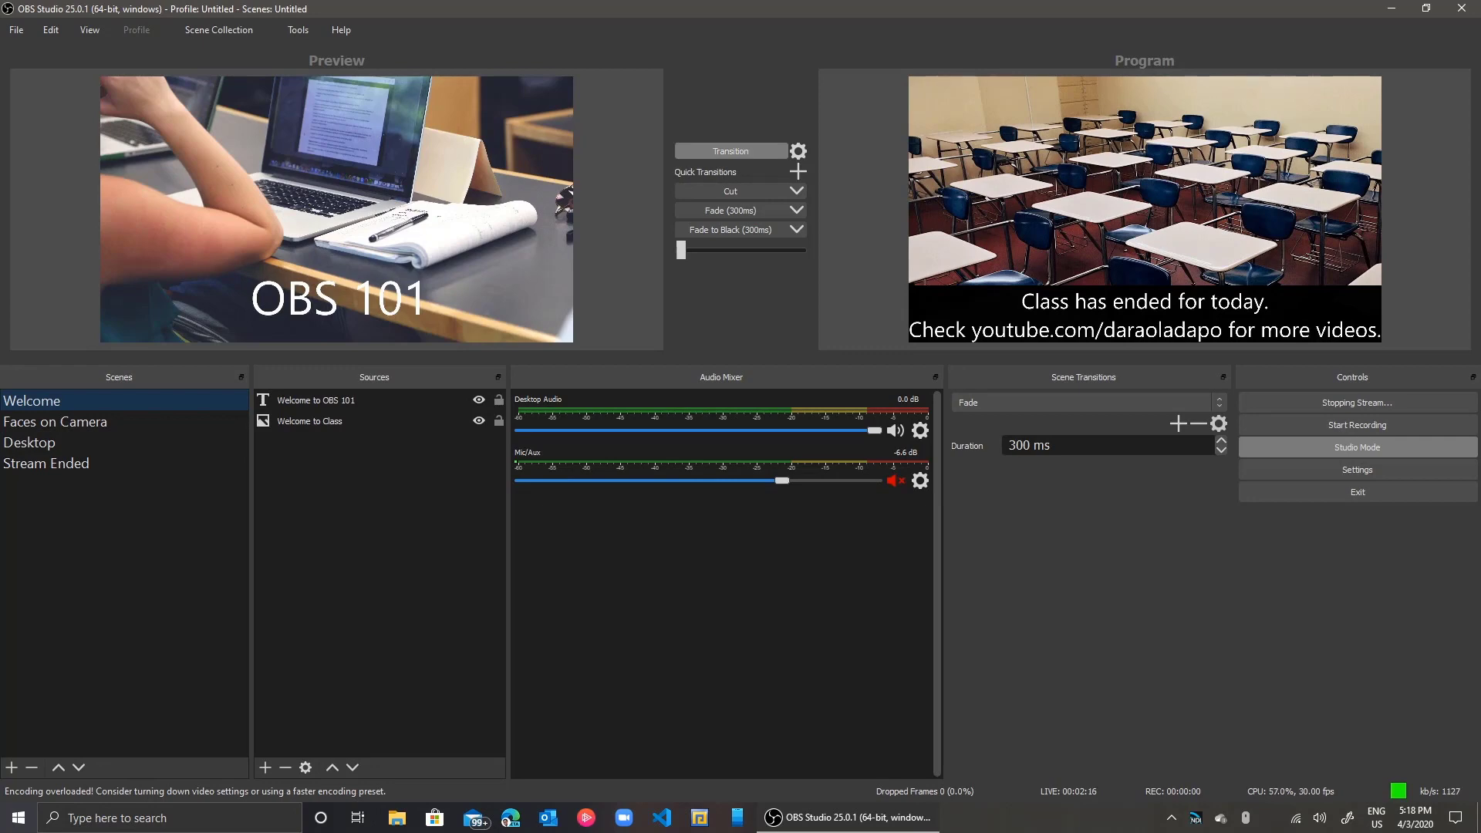
{"action": "left_click", "coordinate": [730, 151]}
{"action": "left_click", "coordinate": [47, 463]}
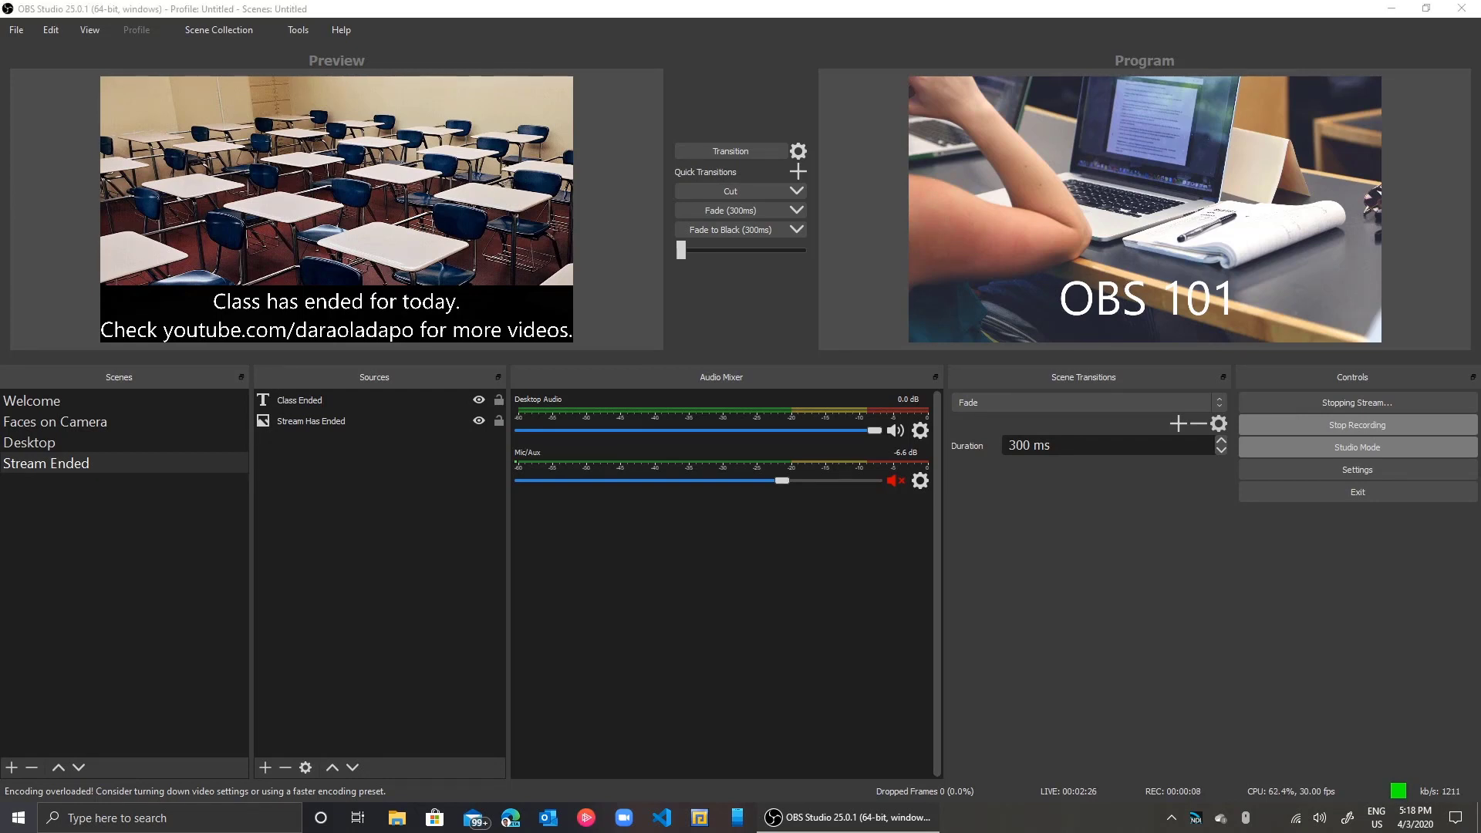
{"action": "key", "text": "super+e"}
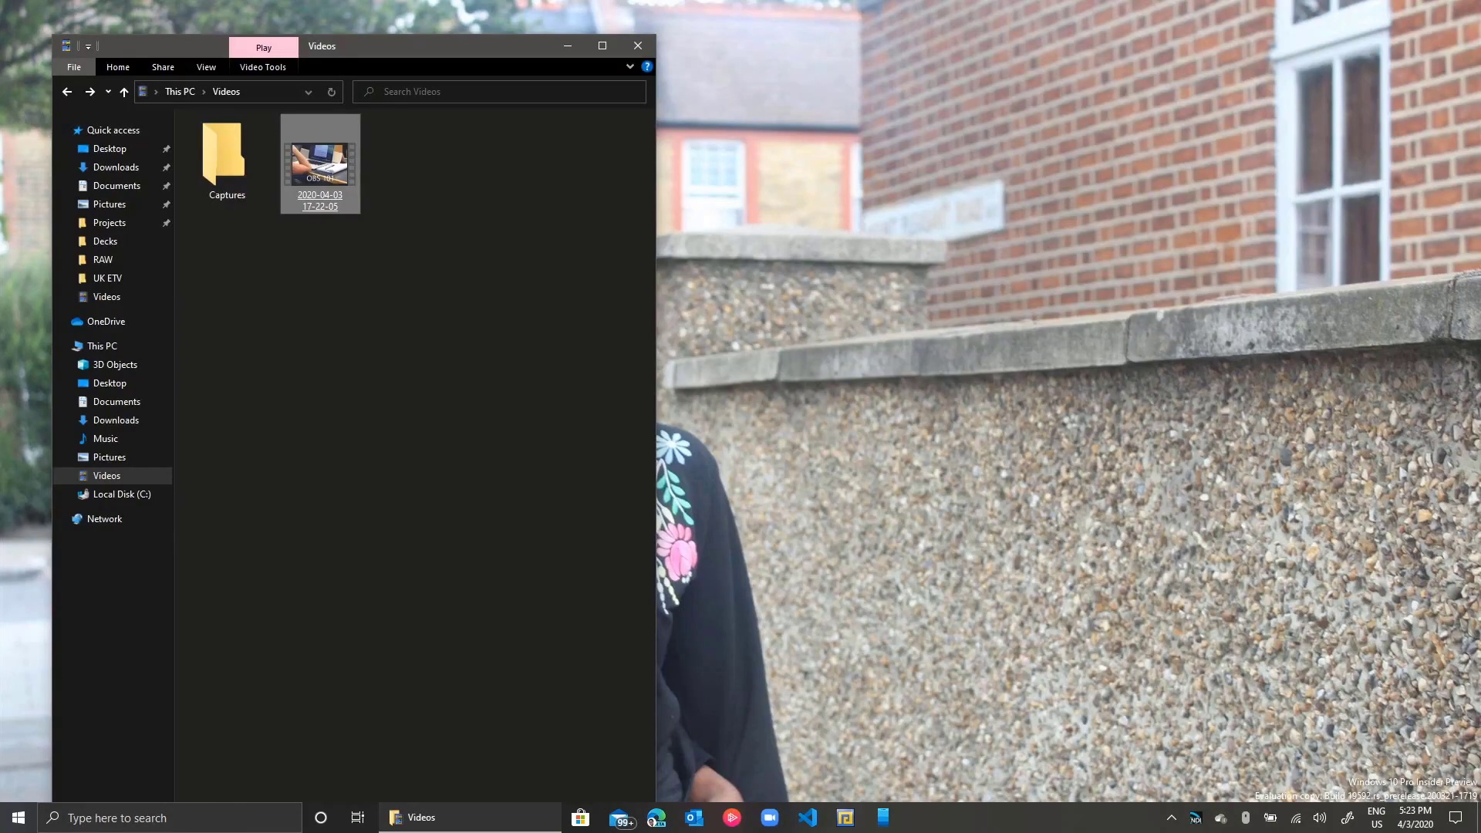
{"action": "left_click", "coordinate": [319, 164]}
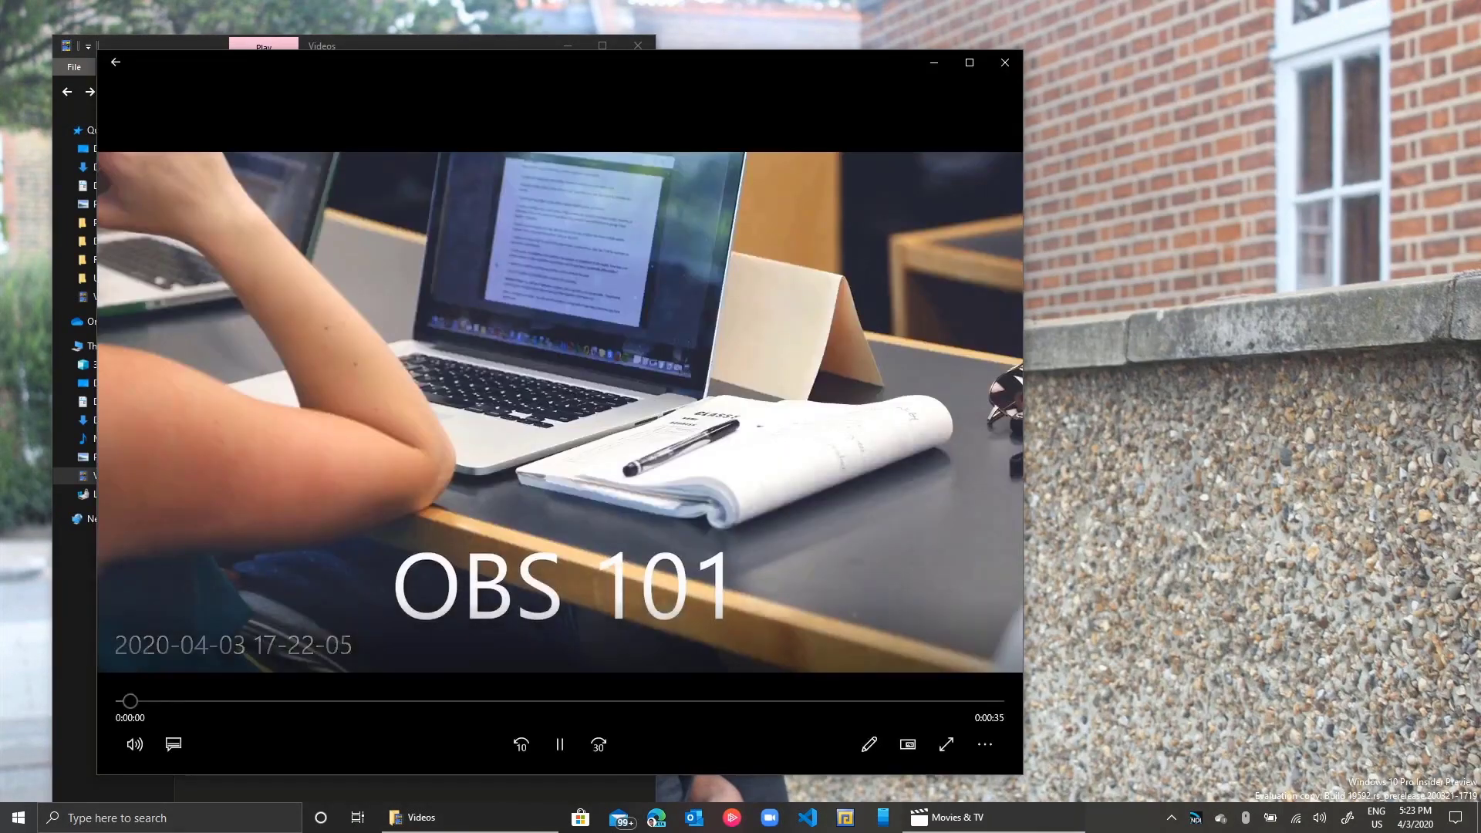
{"action": "left_click", "coordinate": [969, 62]}
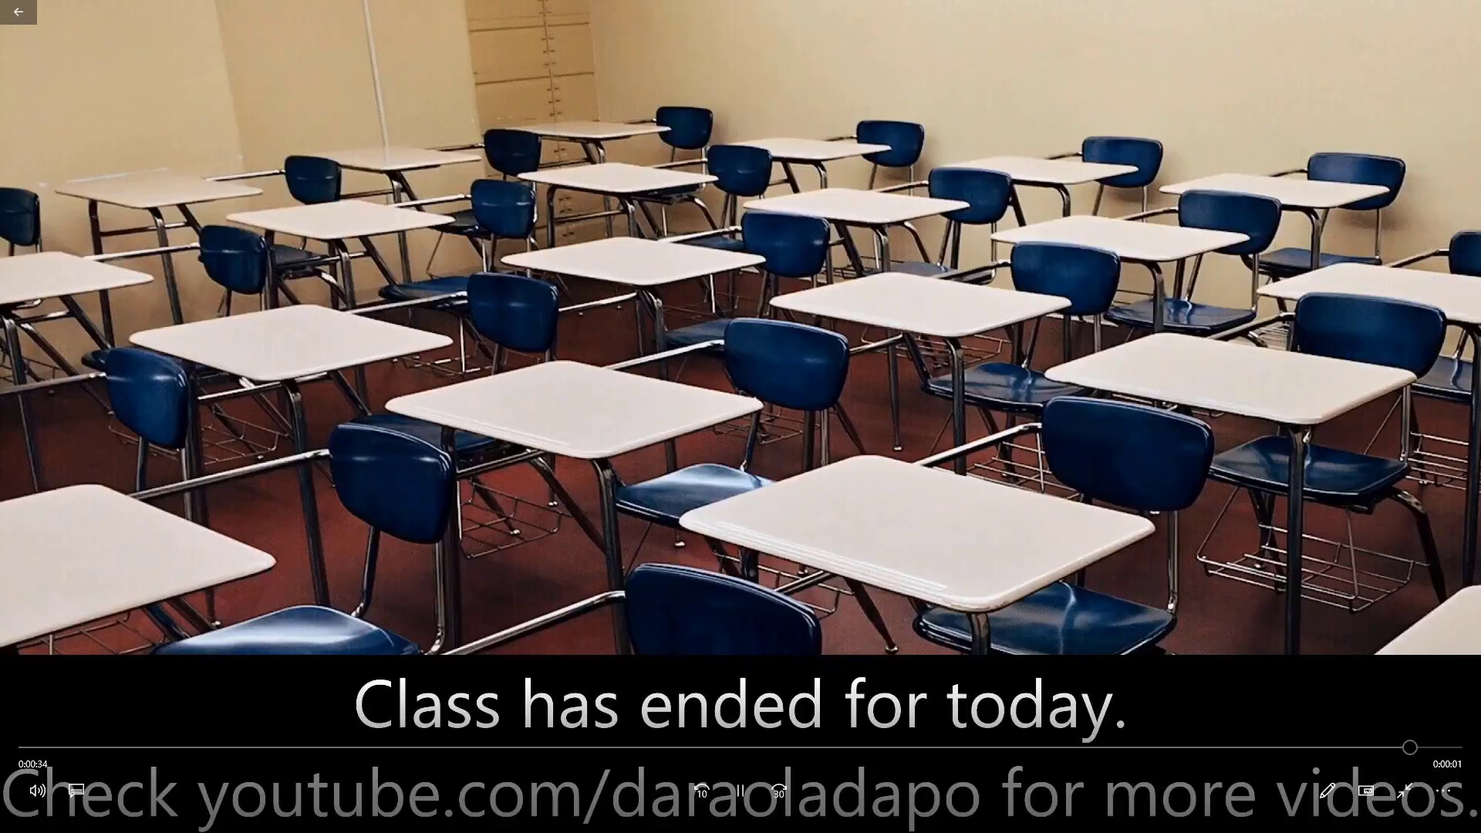
{"action": "left_click", "coordinate": [1404, 791]}
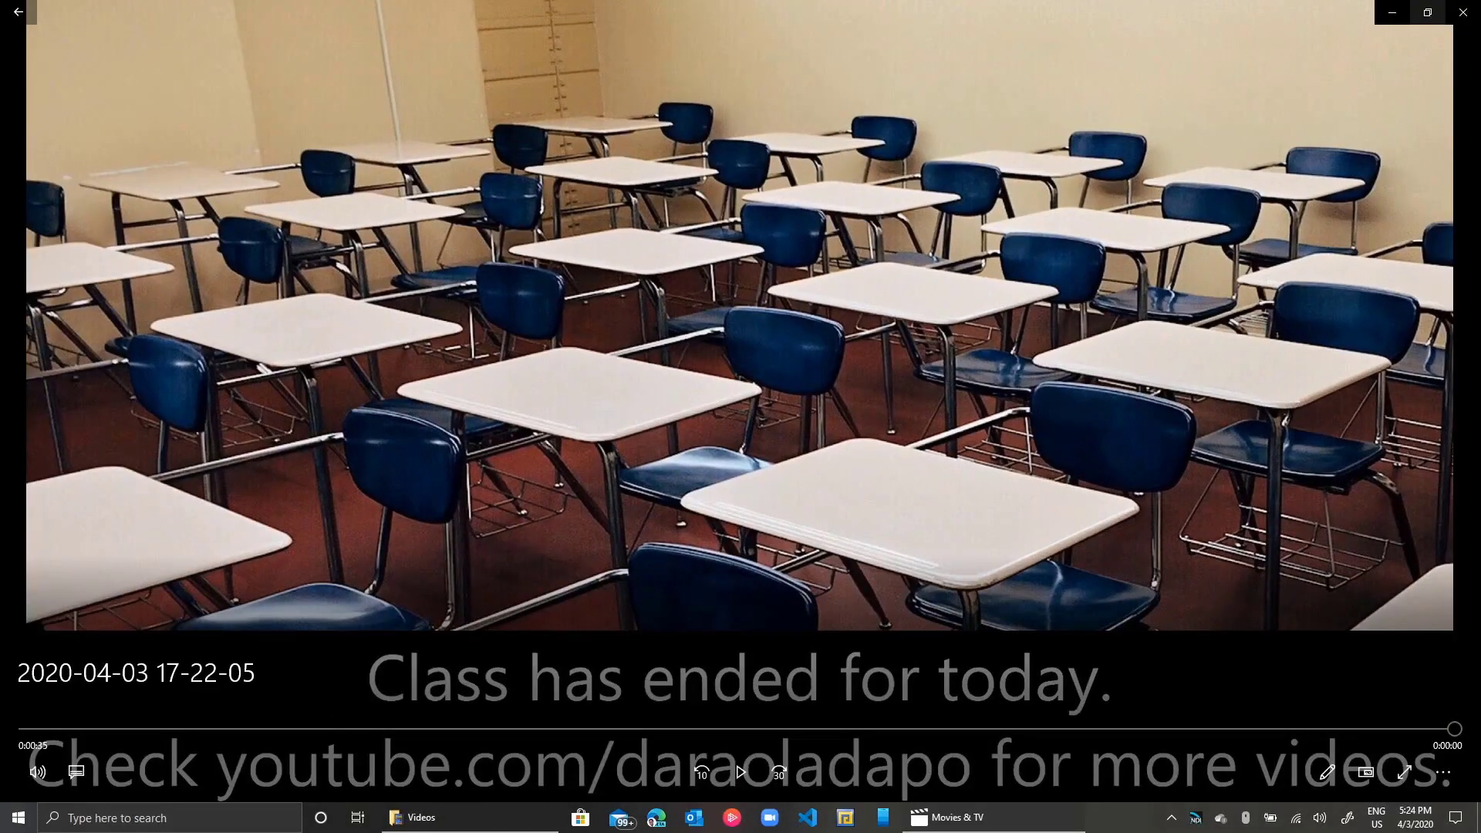
{"action": "left_click", "coordinate": [1463, 12]}
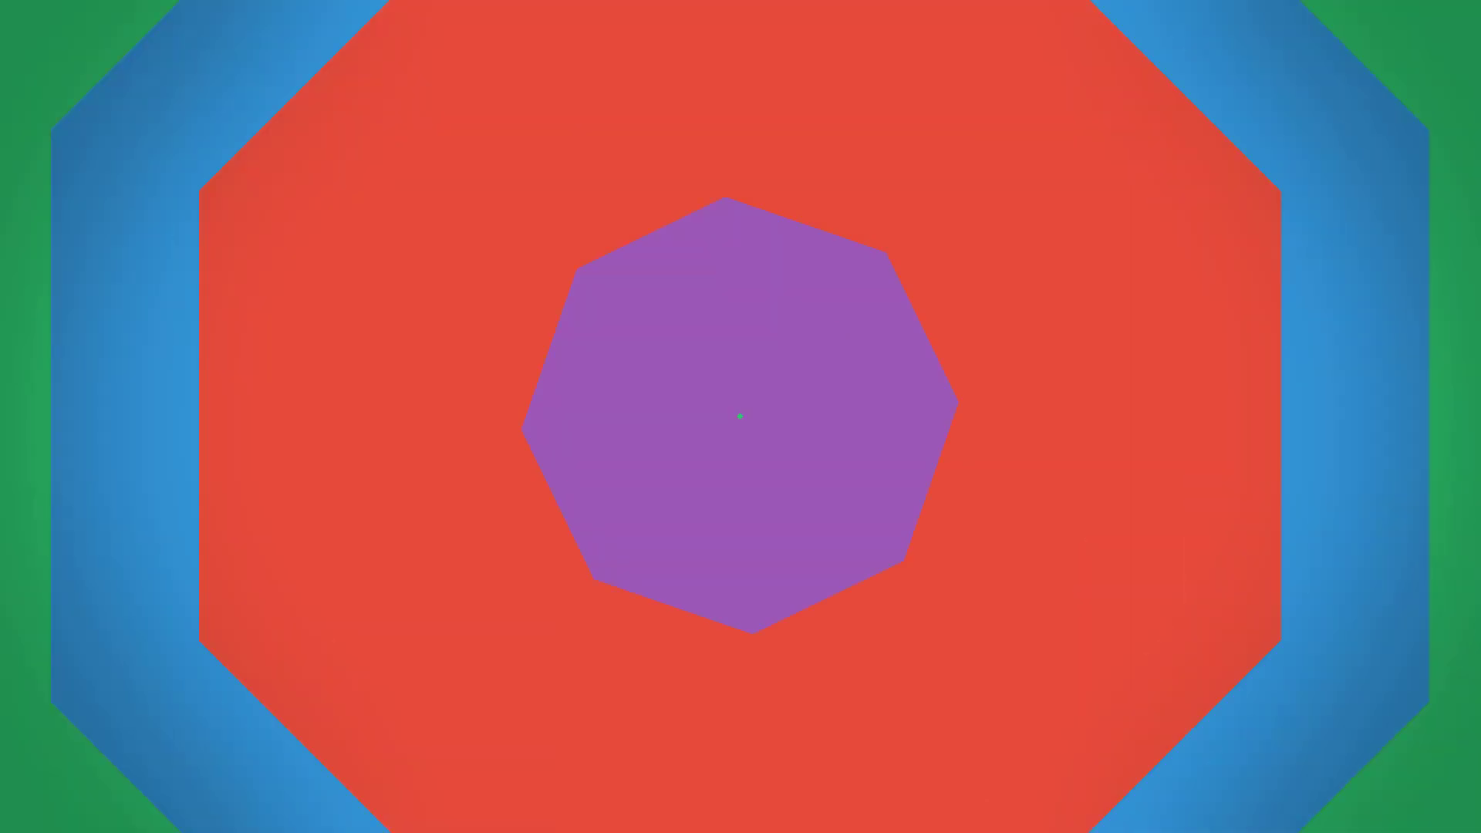